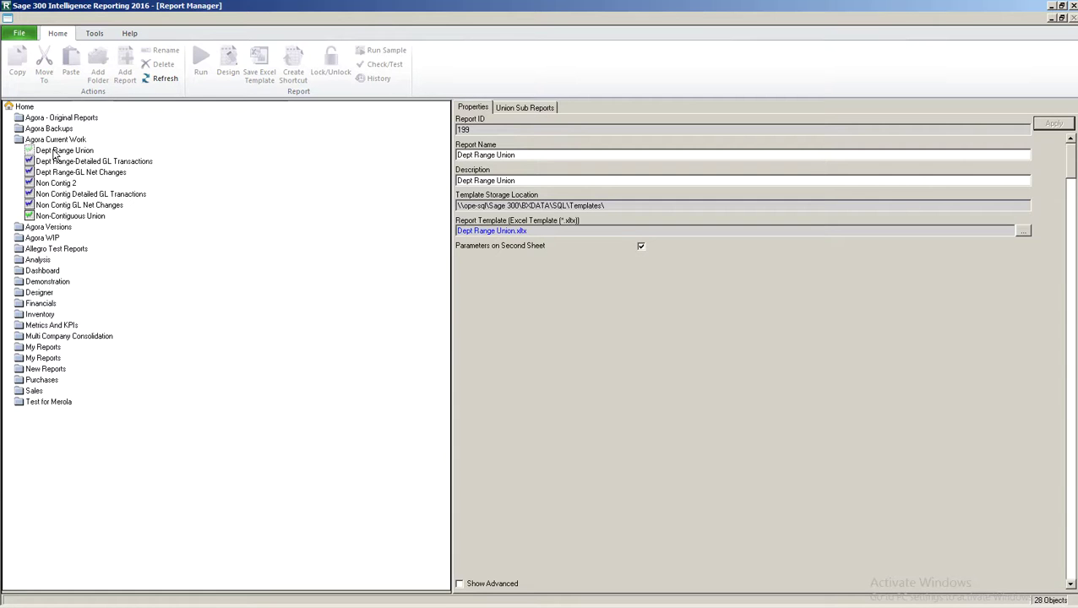
Check the union sub reports of Dept Range Union in Agora Current Work and run the report.
left_click(54, 152)
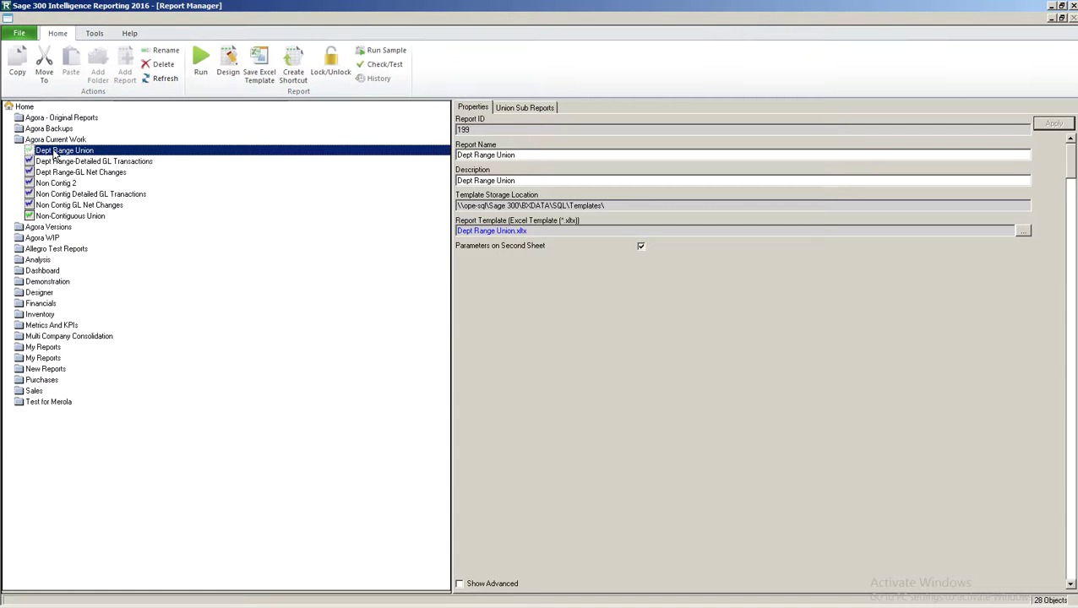
left_click(524, 110)
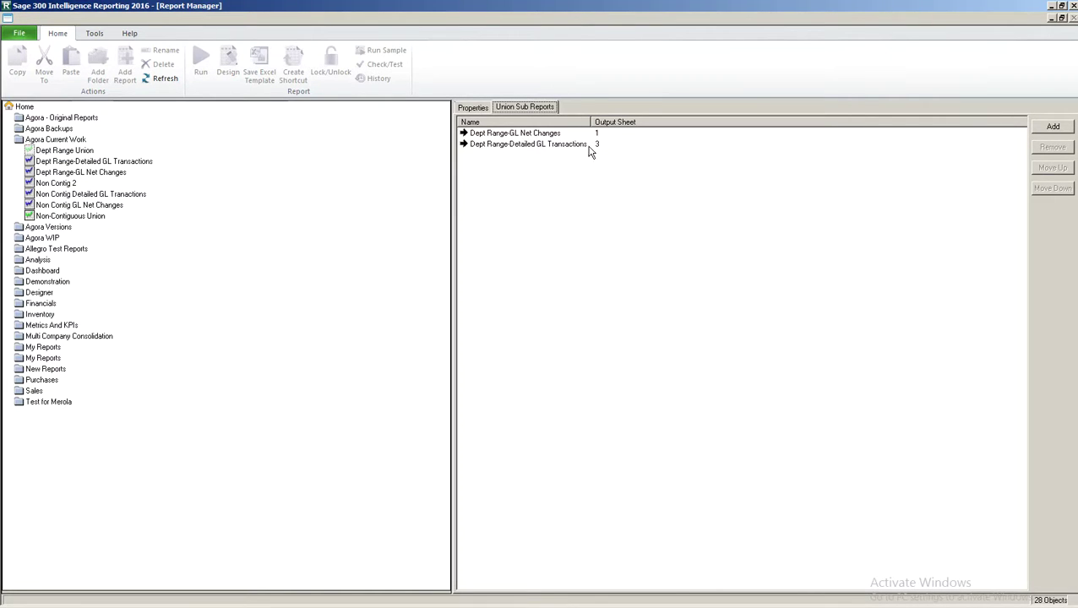
left_click(77, 149)
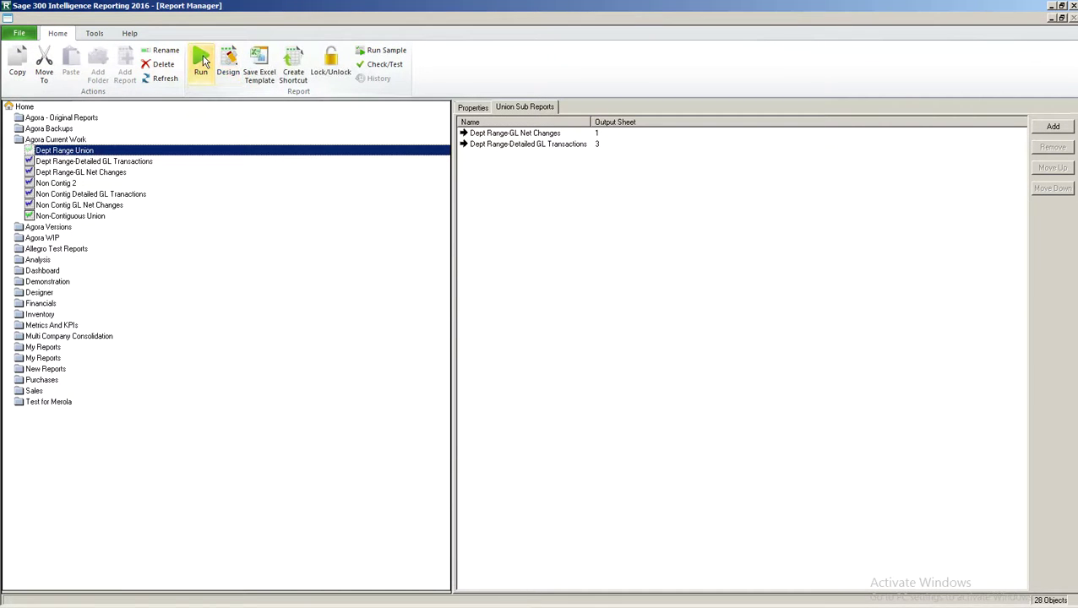
left_click(202, 60)
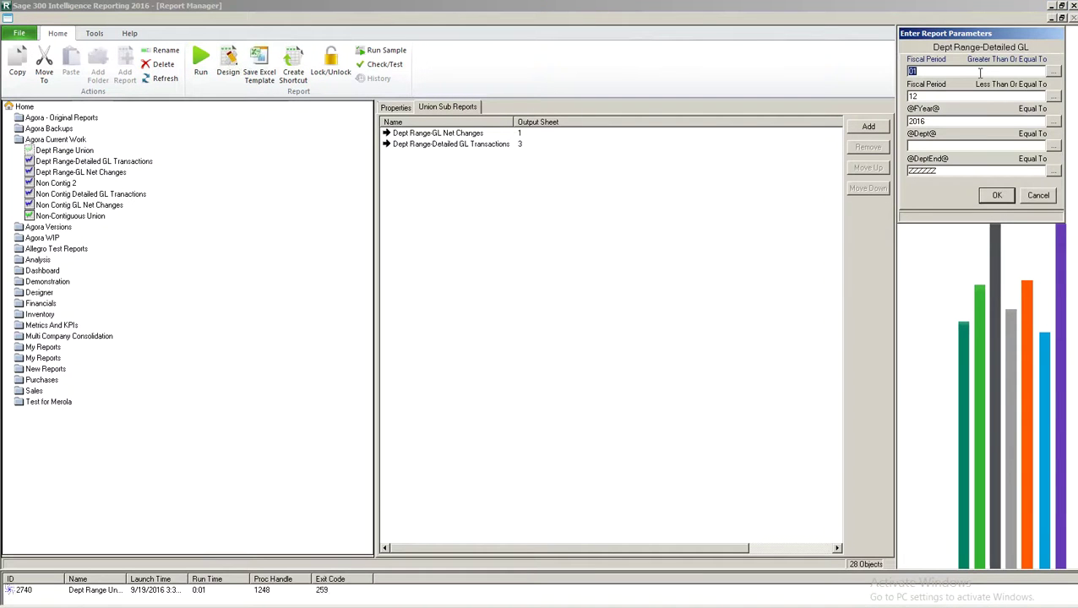
type("04")
key("Tab")
type("04")
key("Tab")
key("Tab")
type("100")
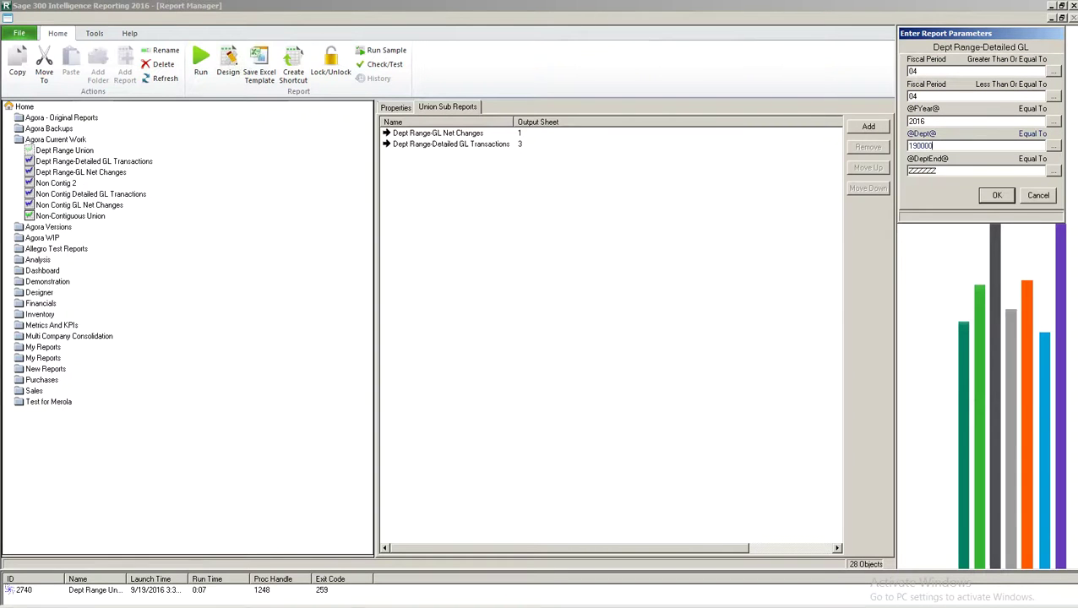
key("Tab")
type("191ZZ")
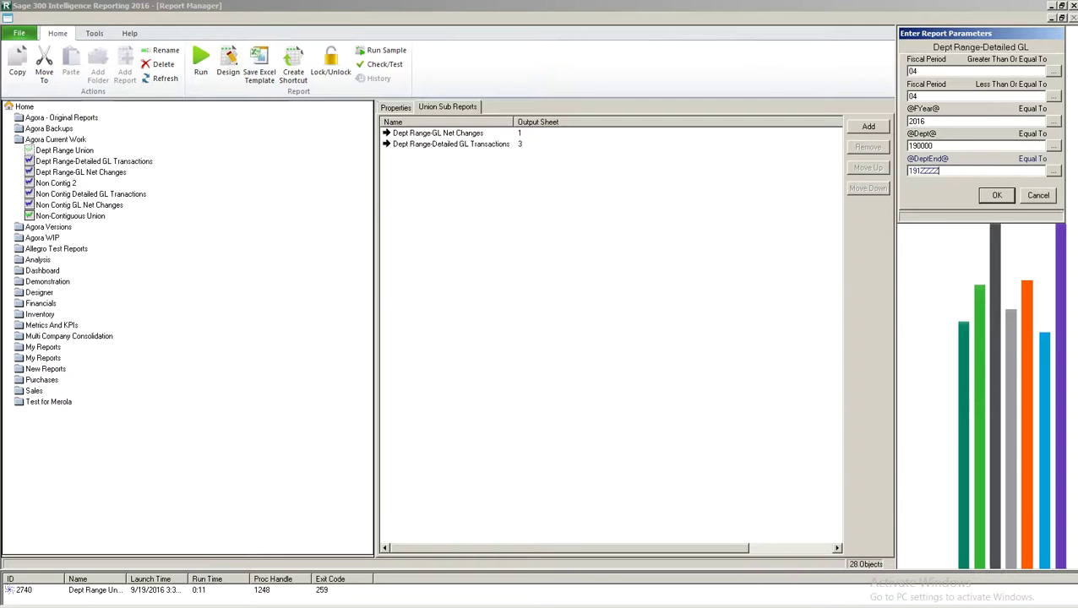
left_click(997, 196)
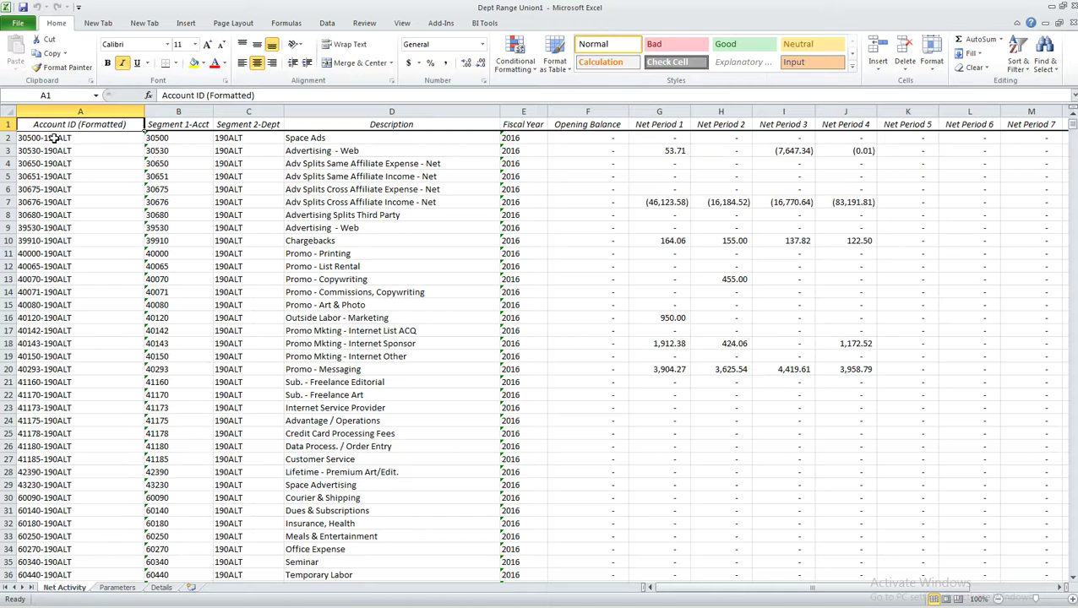
Examine the Net Activity sheet's opening balance and net period columns and return to the start of the sheet.
left_click(587, 140)
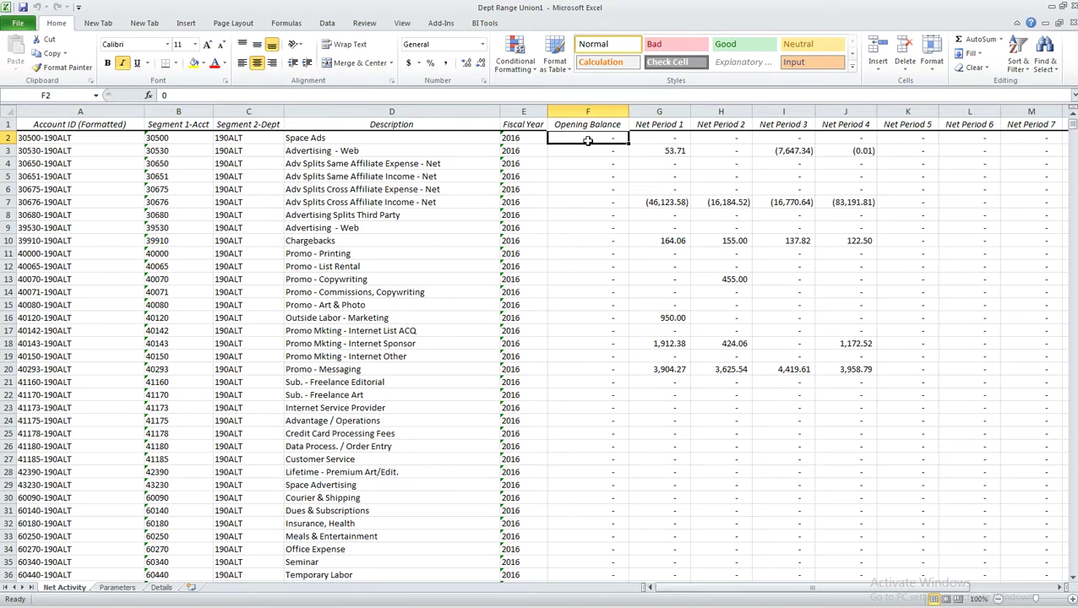
key("Right")
key("Right")
key("Right")
key("Right")
key("Right")
key("Right")
key("Right")
key("Right")
key("Right")
key("Right")
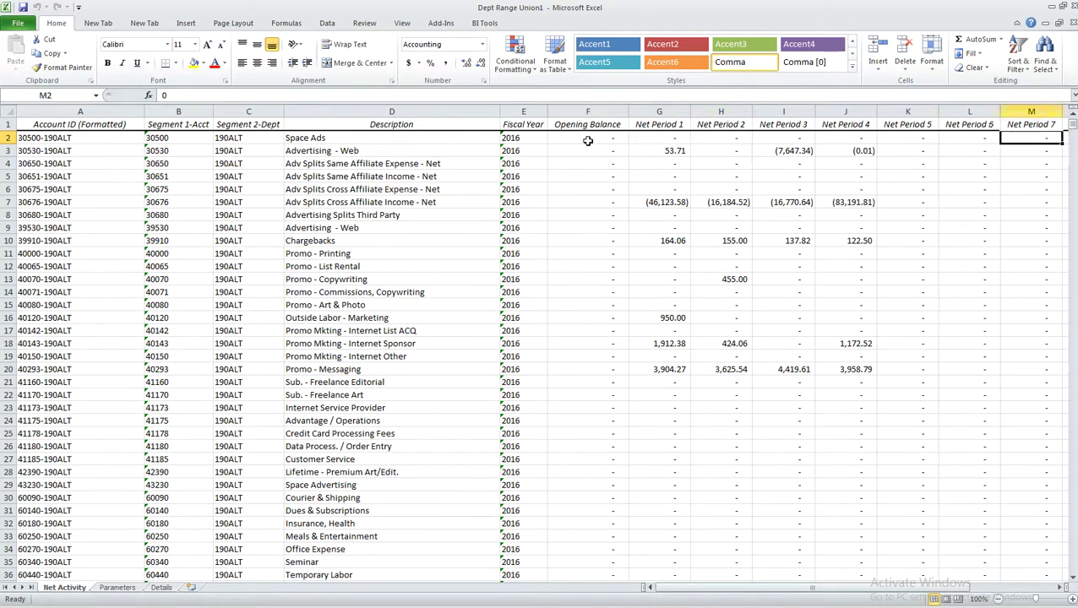
key("Right")
key("Right")
key("ctrl+Home")
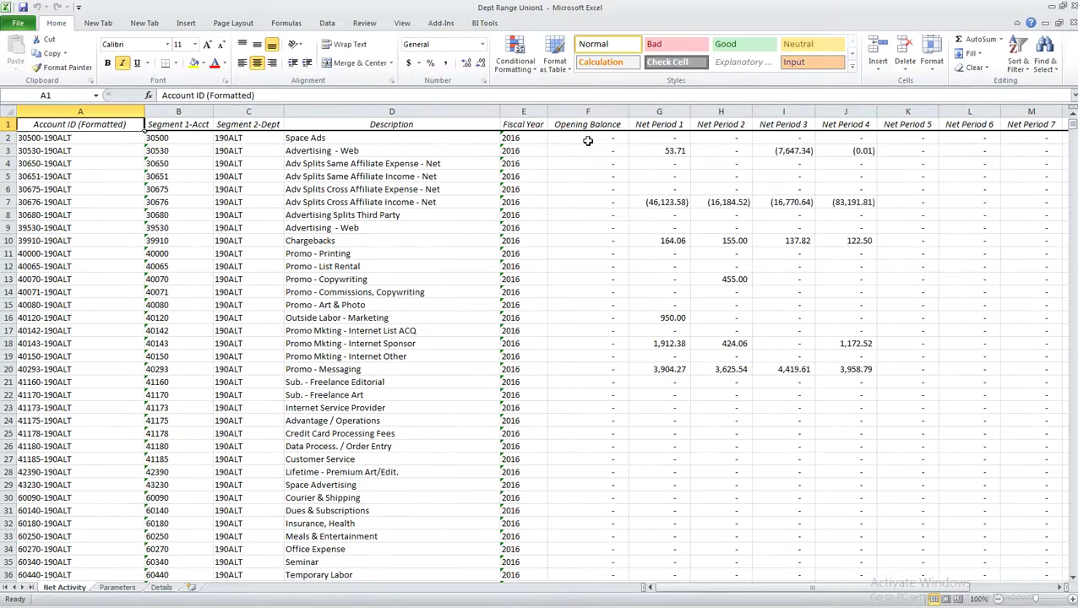
Review the Parameters and Details sheets and return to the Net Activity sheet.
left_click(118, 588)
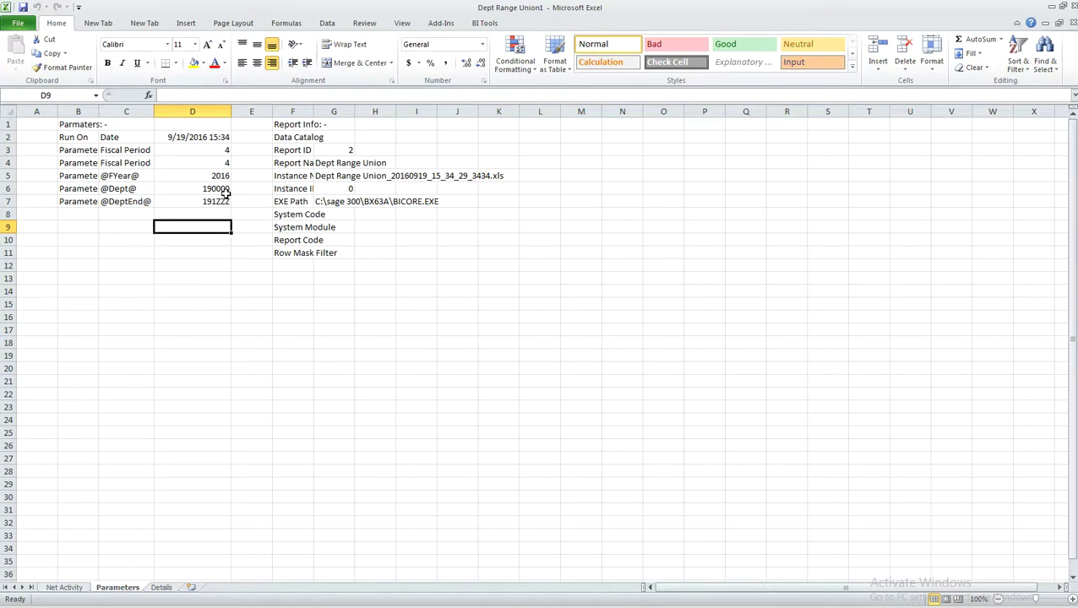
left_click(162, 588)
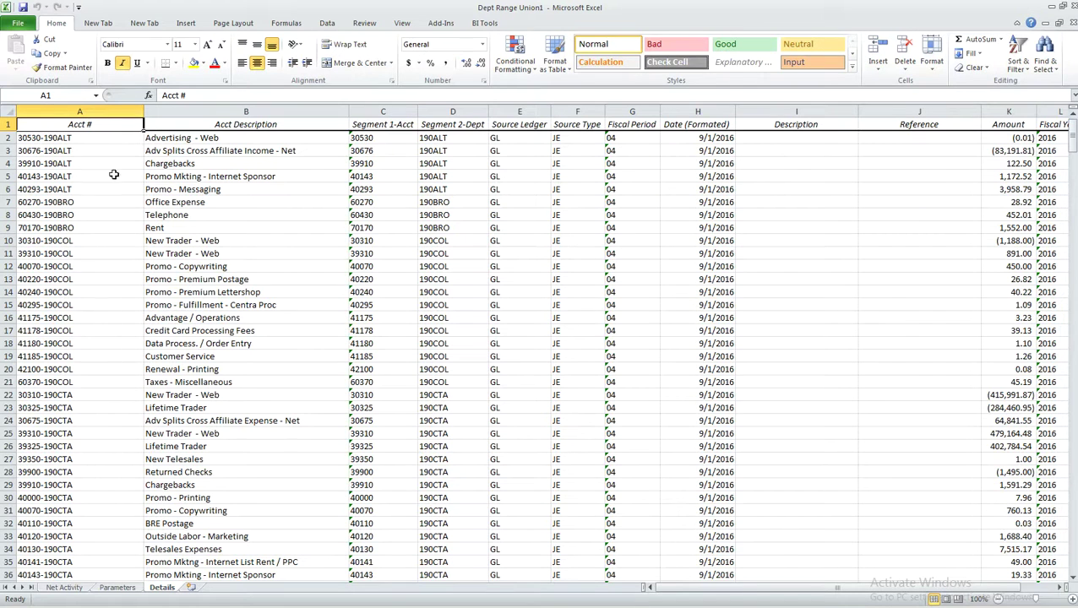
left_click(66, 587)
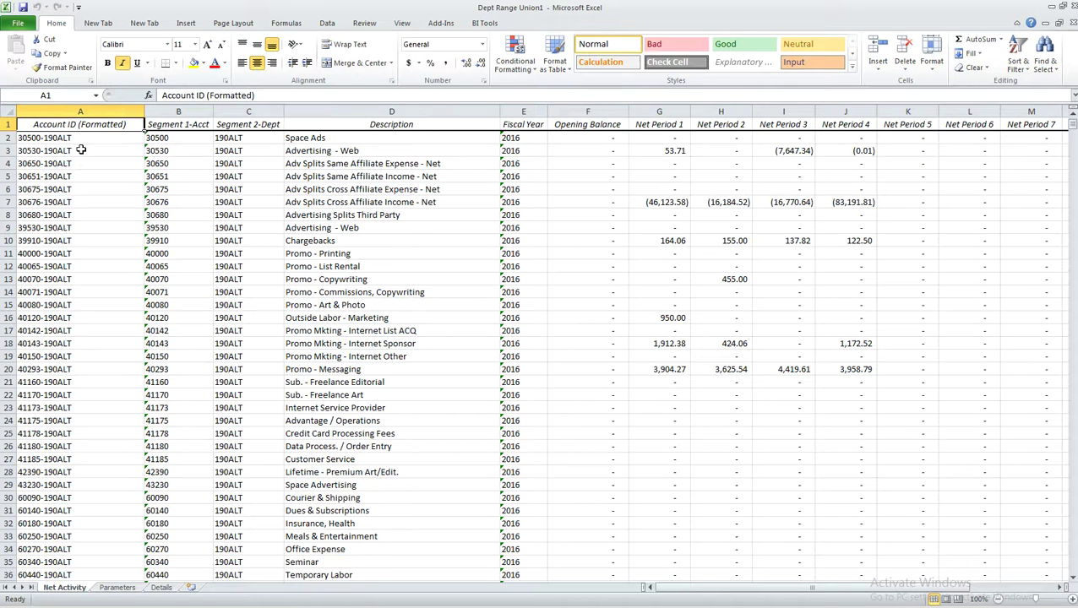
Create a PivotTable on a new worksheet using the named range RawData from the Net Activity sheet as its source.
left_click(81, 149)
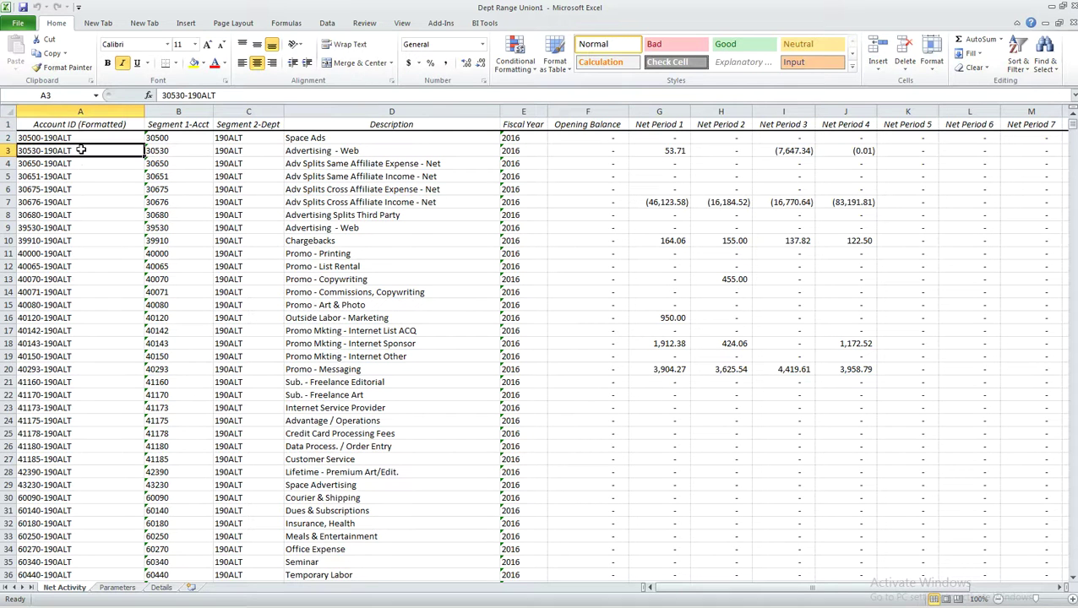
left_click(185, 24)
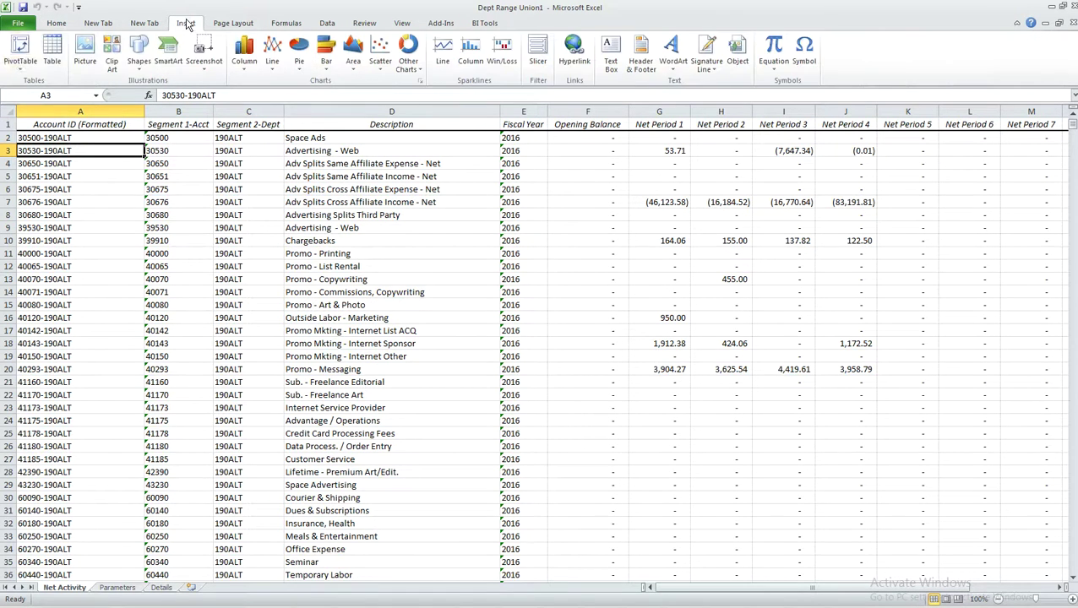
left_click(21, 49)
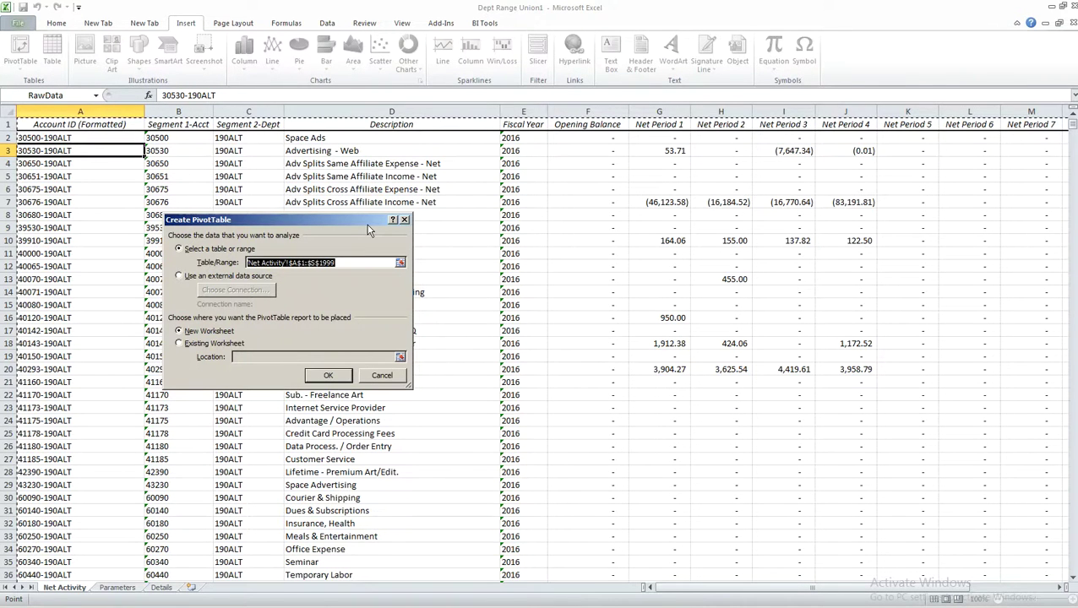
key("F3")
key("r")
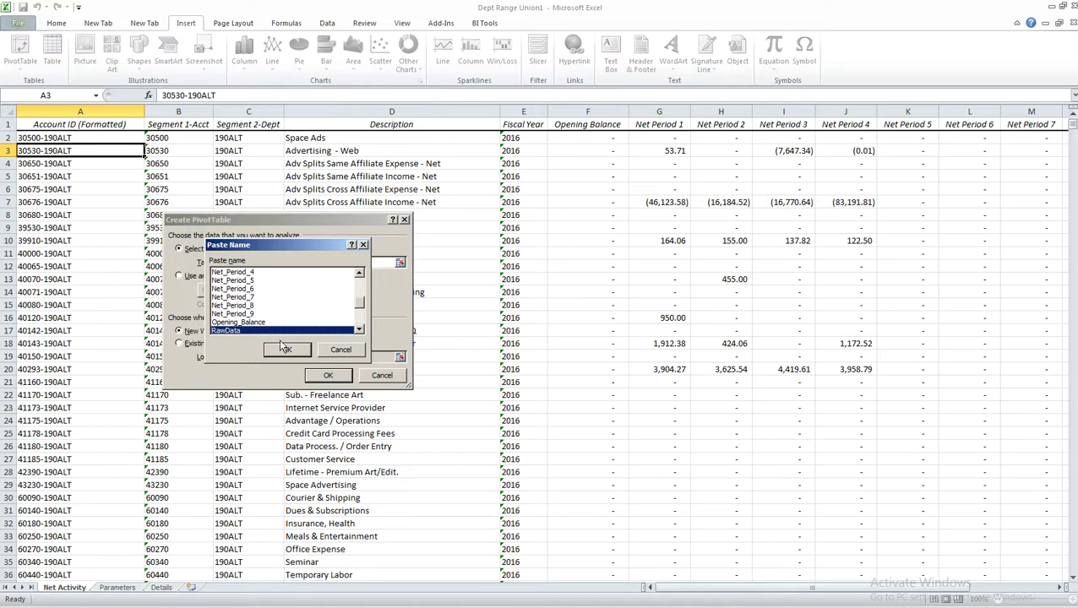
left_click(286, 349)
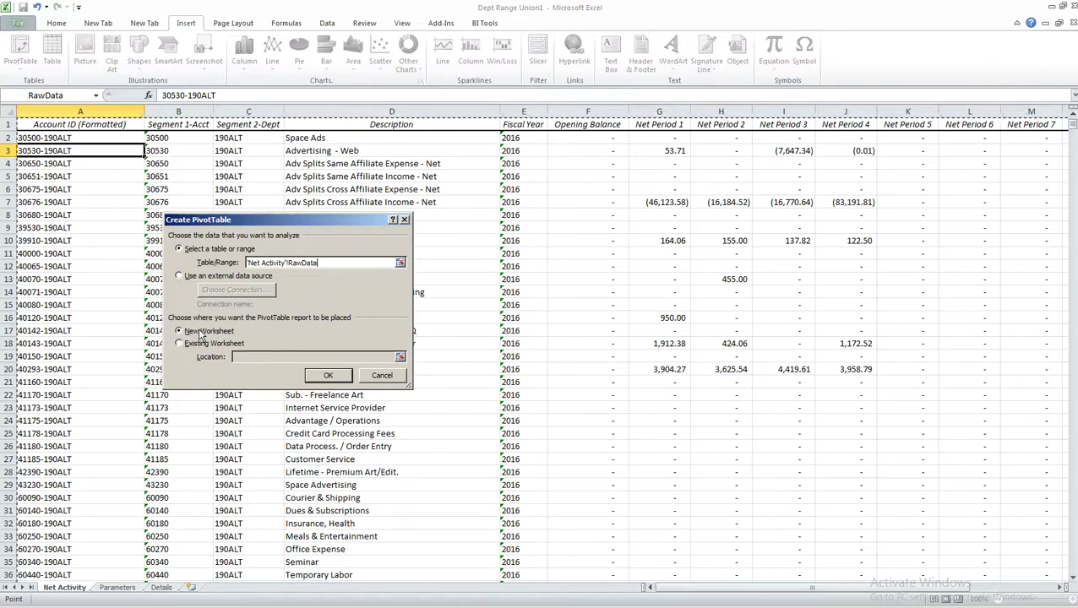
left_click(336, 376)
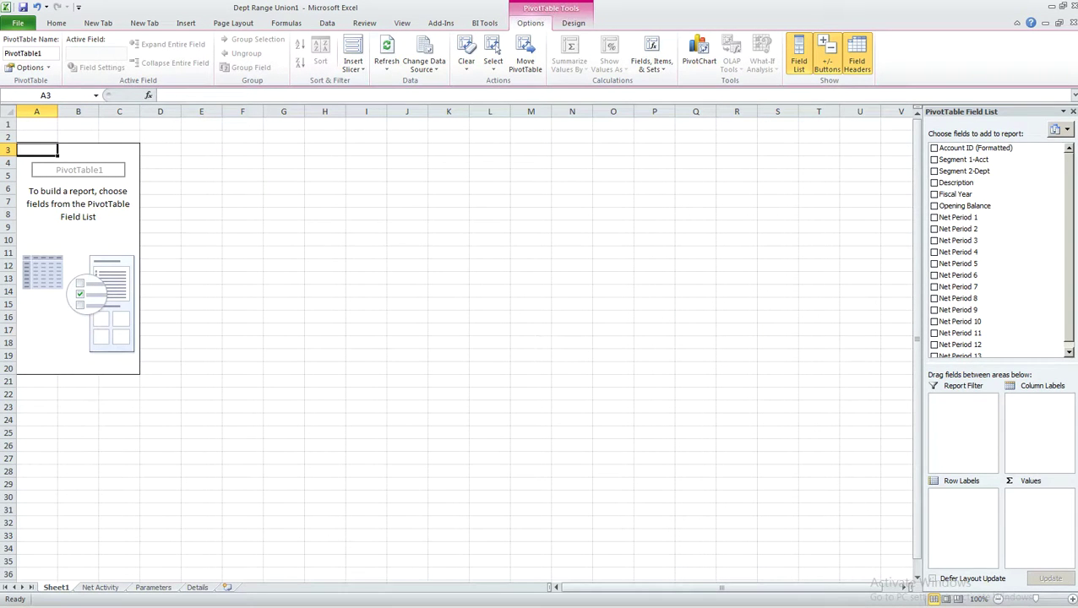
Check the union report's output sheets and properties in Report Manager, and move the pivot sheet after Details in the Excel workbook.
left_click(296, 607)
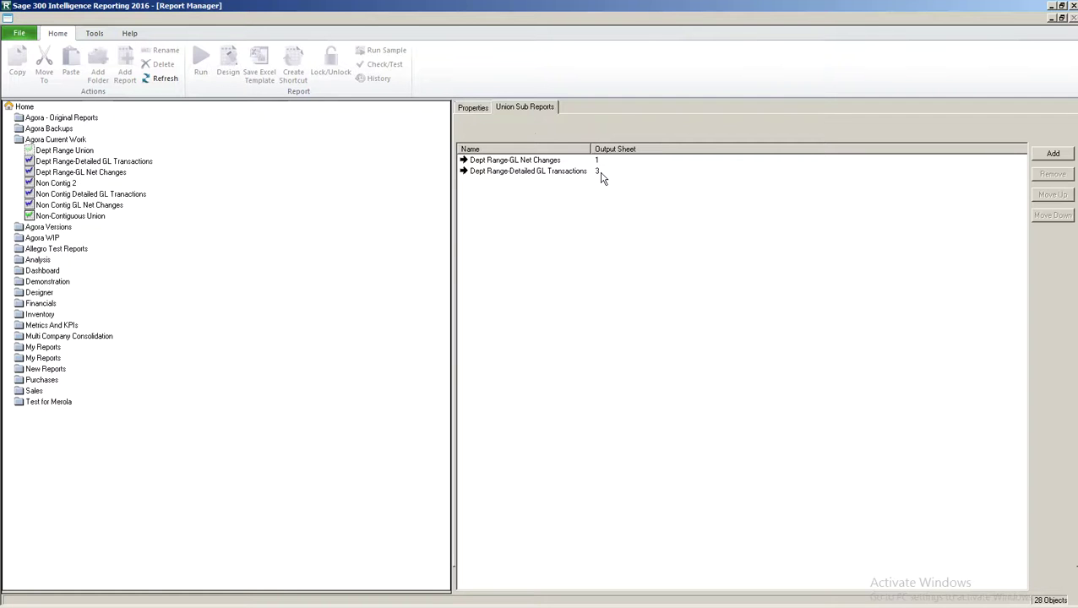
left_click(473, 108)
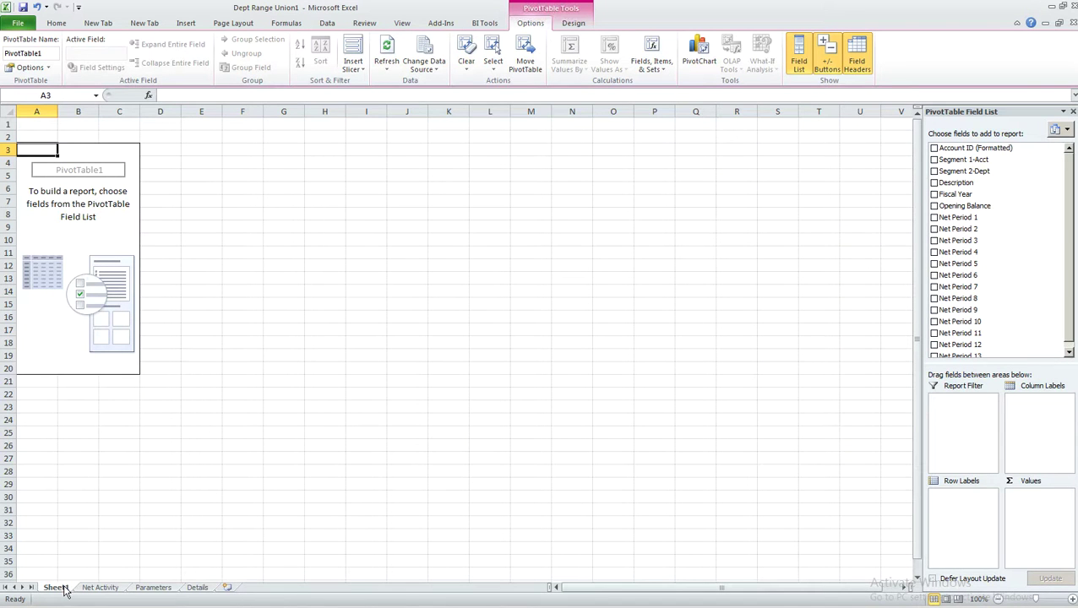
left_click_drag(65, 590, 230, 592)
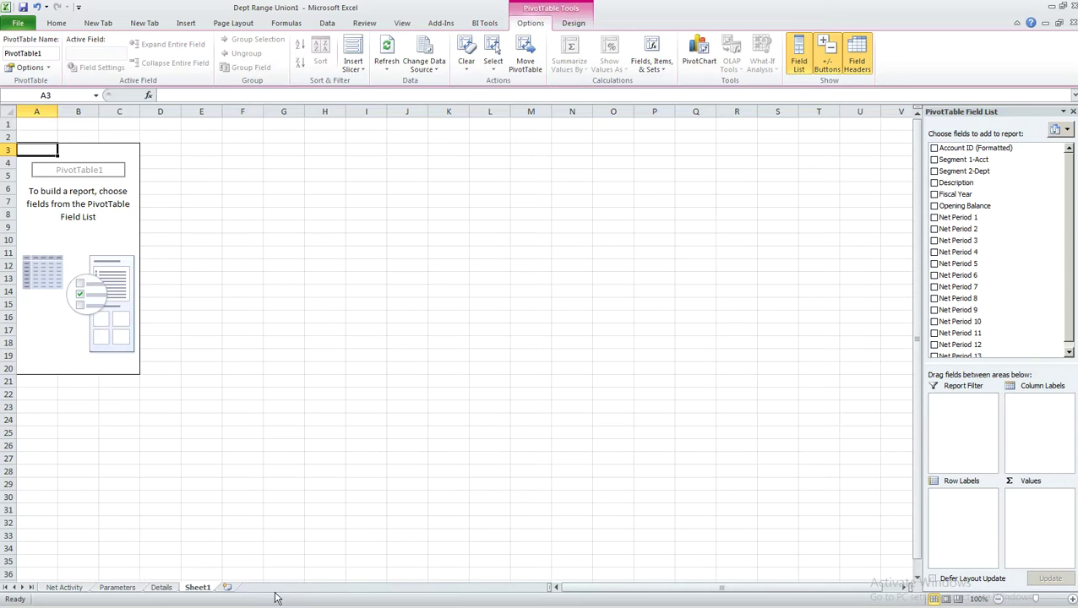
Add Segment 2-Dept as a row label and show the PivotTable in tabular form.
left_click(934, 171)
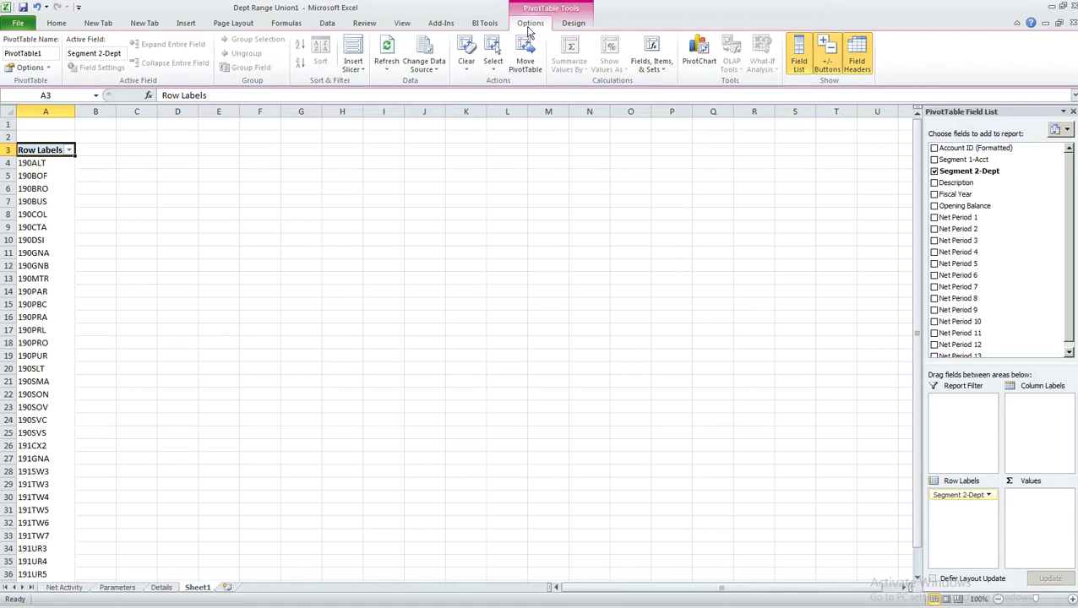
left_click(572, 27)
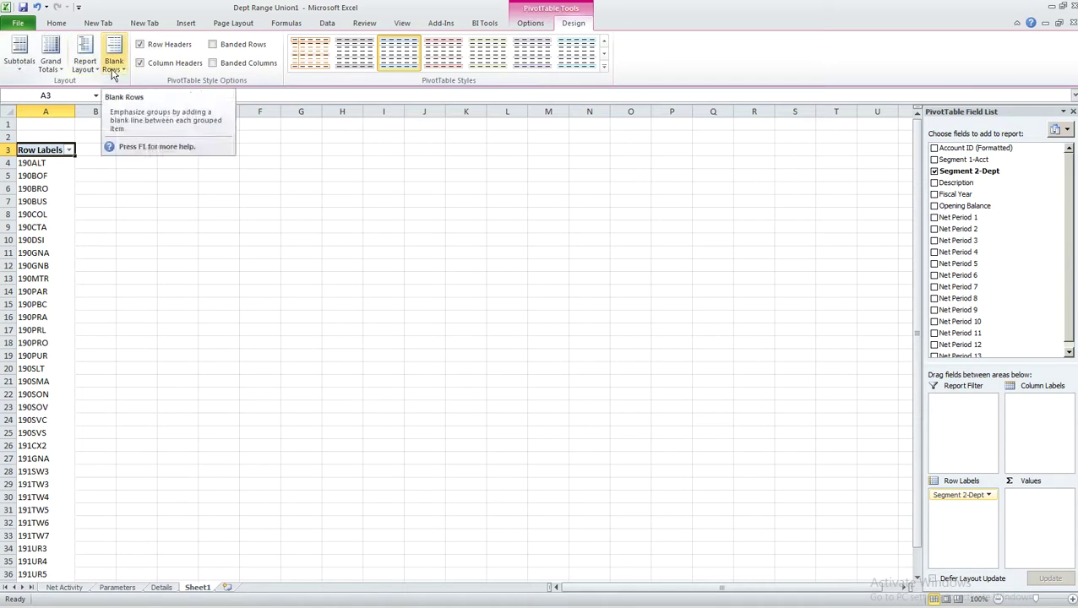
left_click(85, 63)
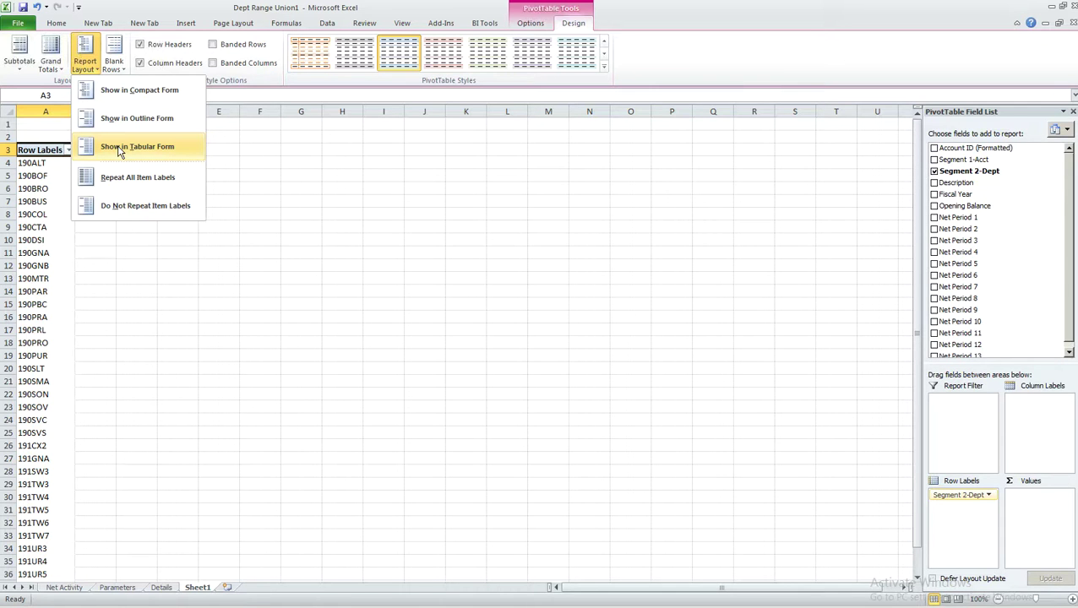
left_click(117, 147)
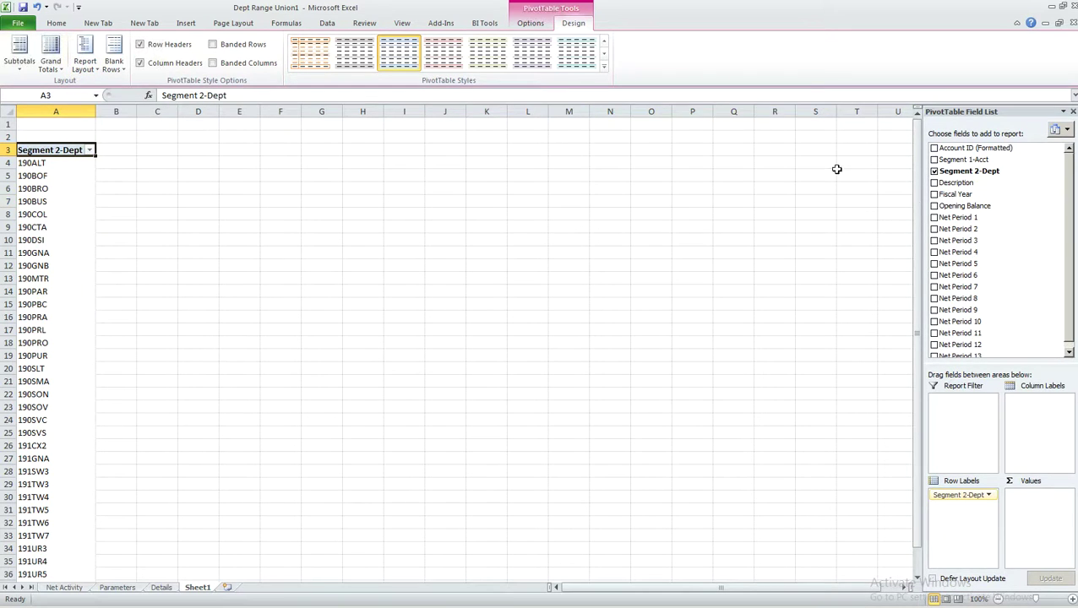
Add Account ID (Formatted) and Description as row labels below Segment 2-Dept and turn off all subtotals.
left_click_drag(972, 149, 957, 516)
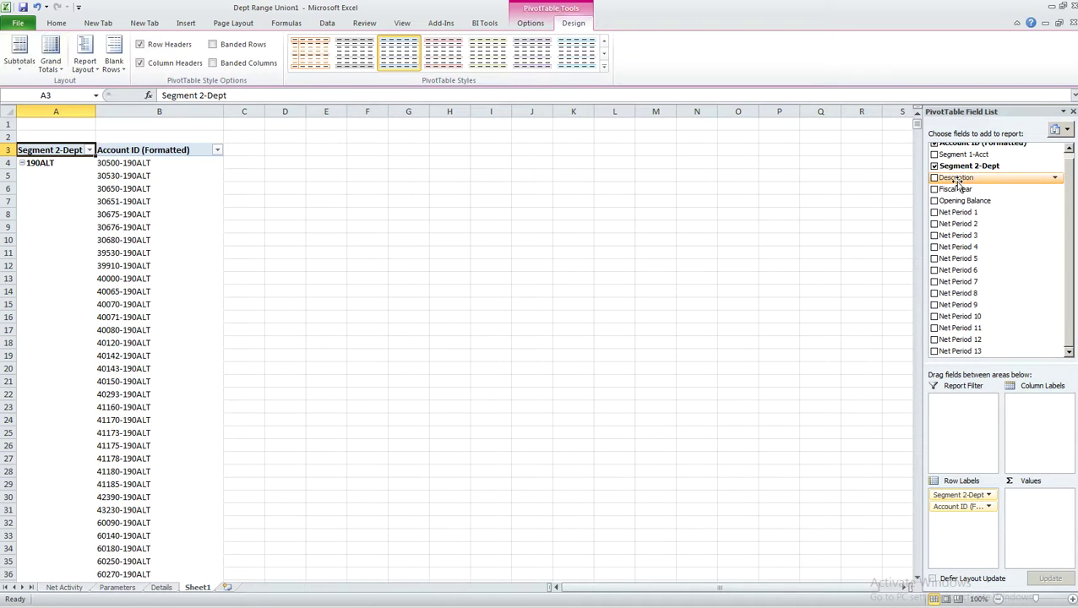
left_click_drag(957, 181, 959, 517)
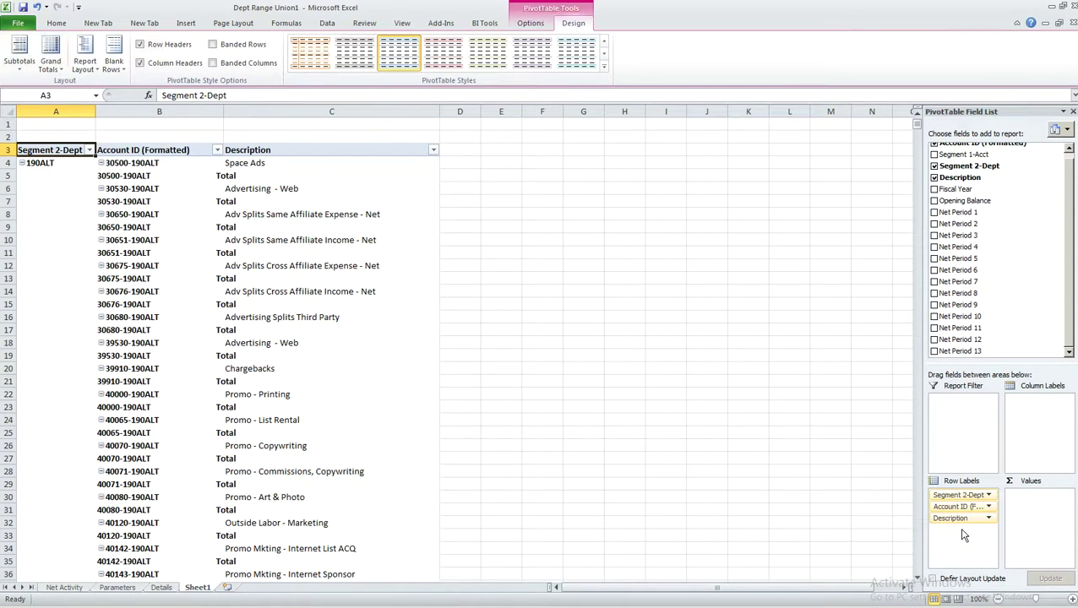
left_click(60, 70)
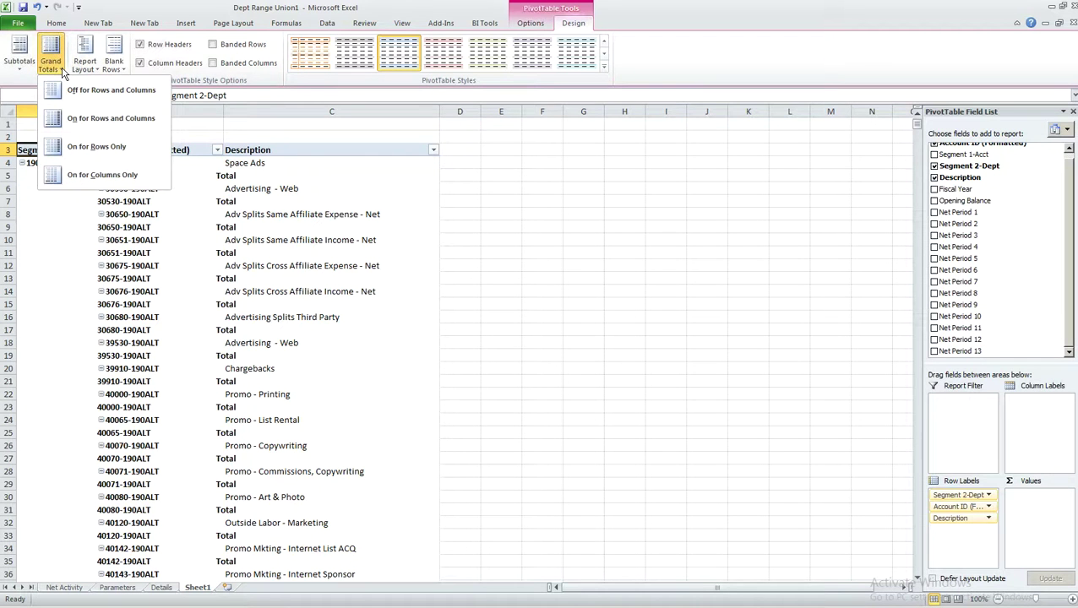
left_click(11, 76)
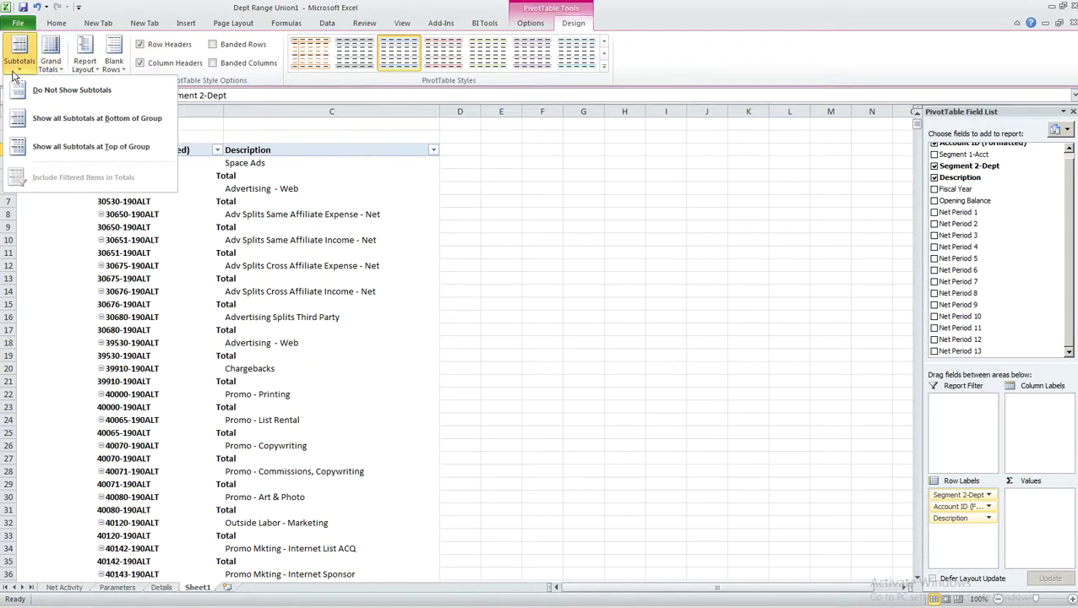
left_click(91, 102)
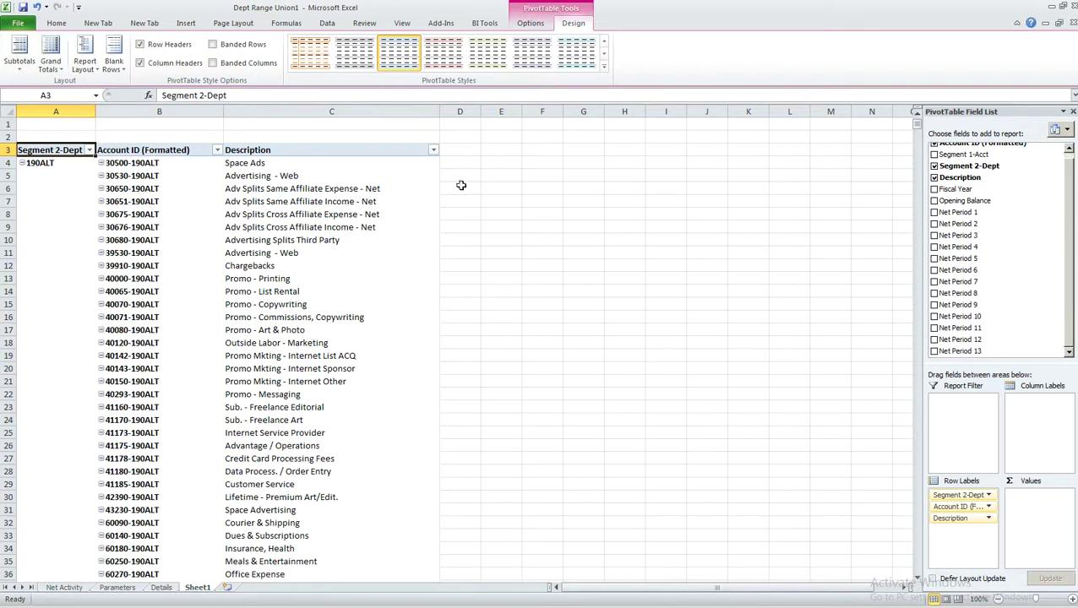
left_click(20, 73)
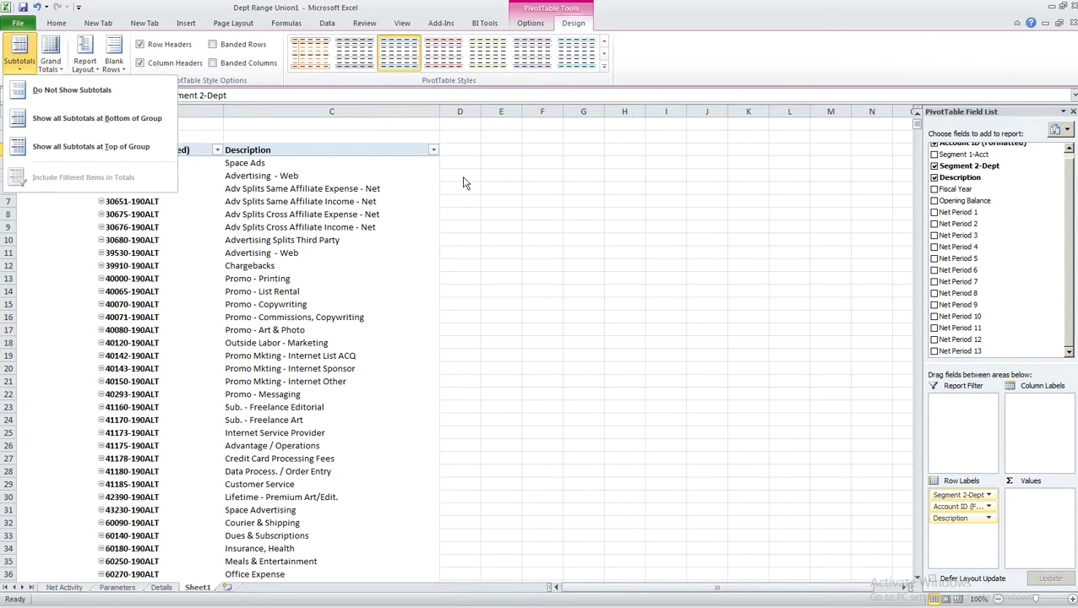
left_click(318, 164)
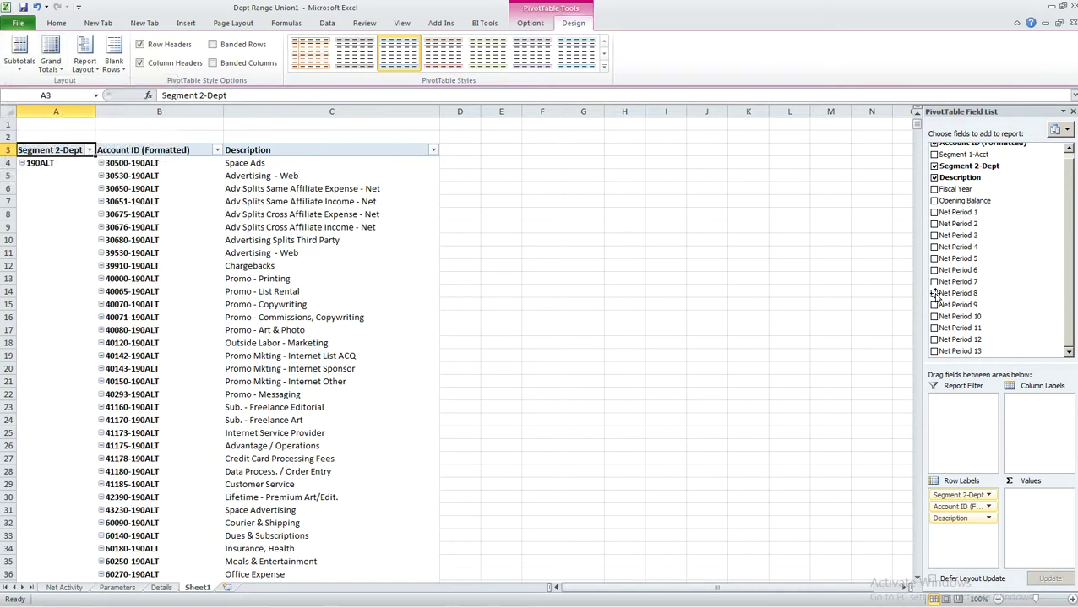
Add Net Period 1 through Net Period 13 as row labels, in order, below Description.
left_click(934, 213)
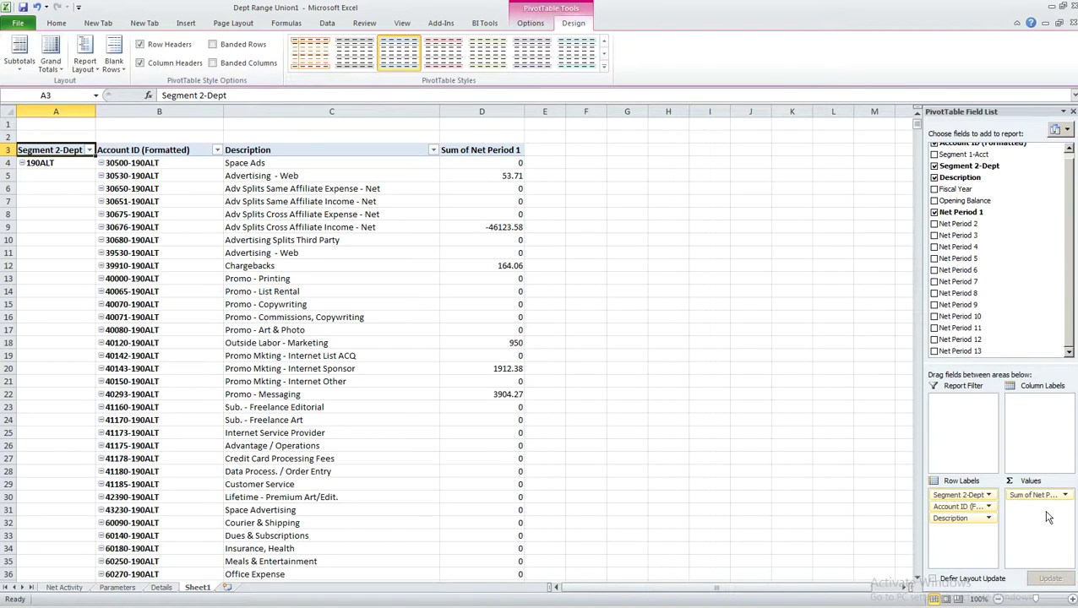
left_click_drag(1035, 497, 963, 530)
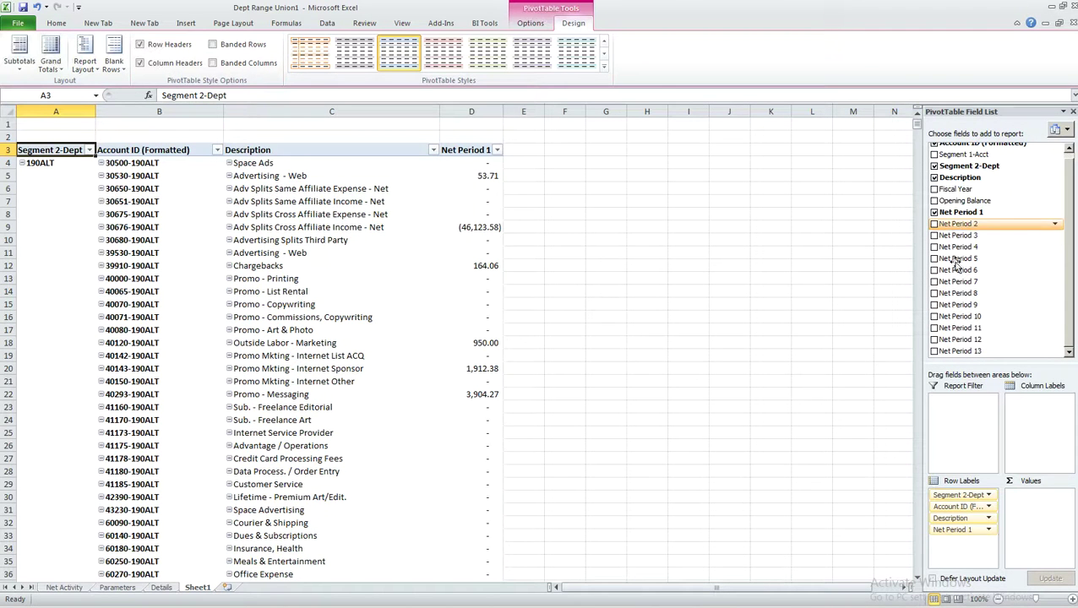
left_click_drag(954, 224, 954, 553)
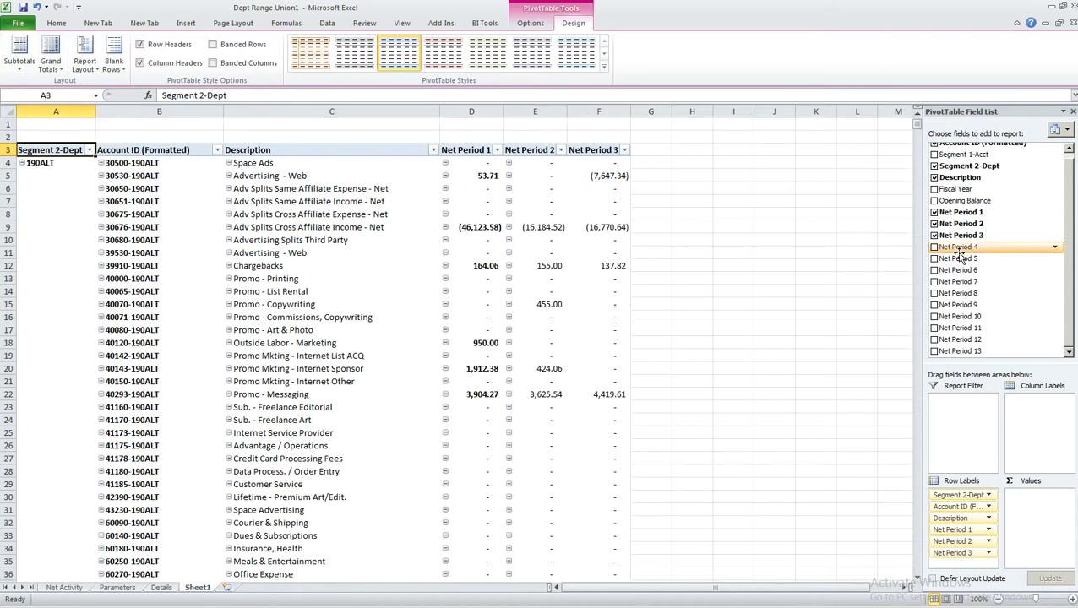
left_click_drag(957, 246, 970, 567)
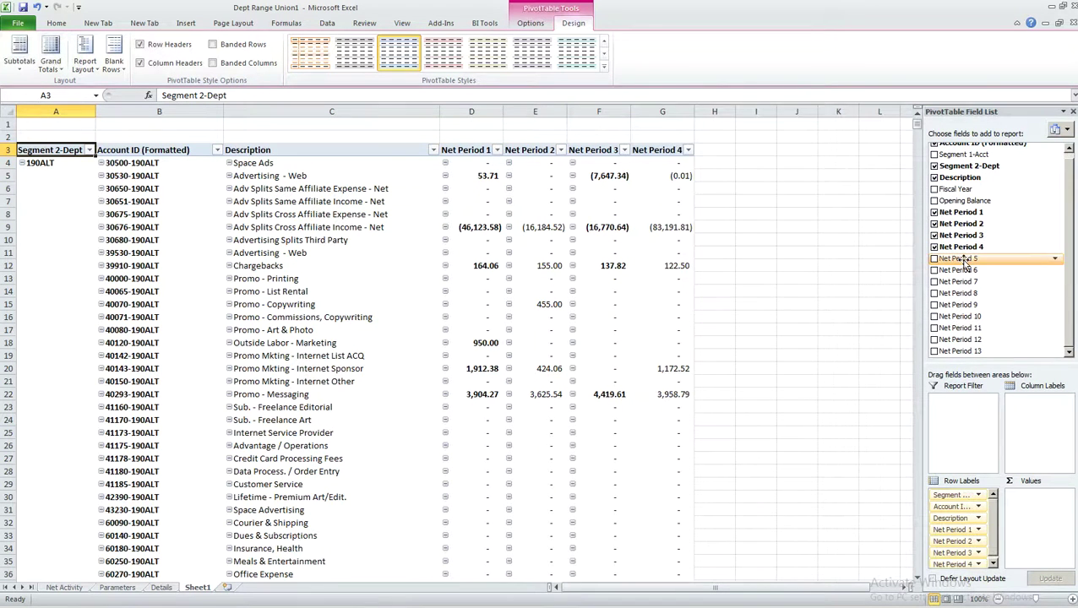
left_click_drag(957, 258, 958, 566)
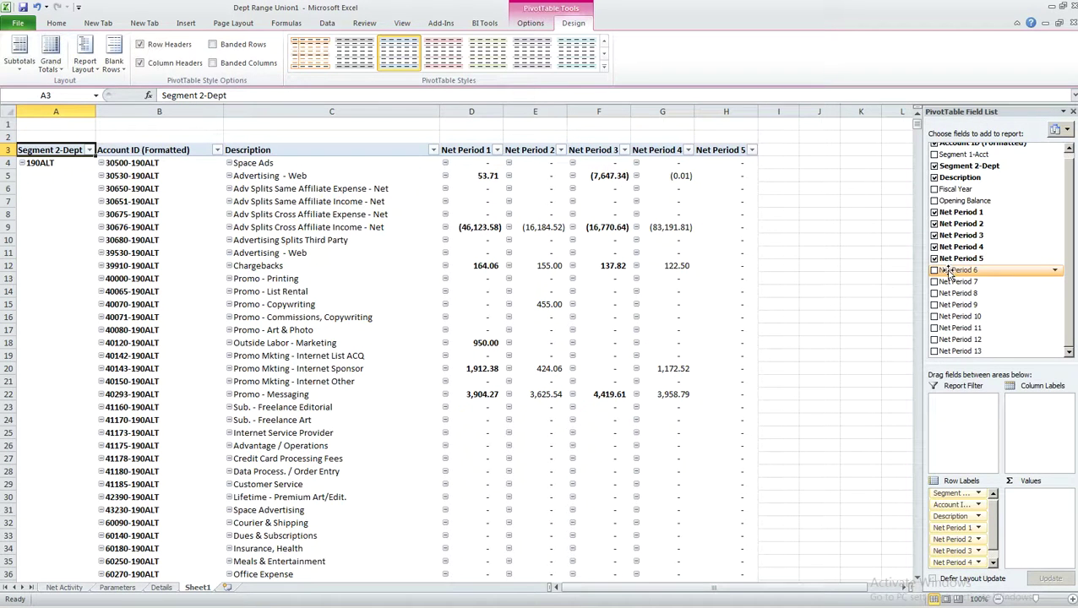
left_click_drag(948, 272, 961, 575)
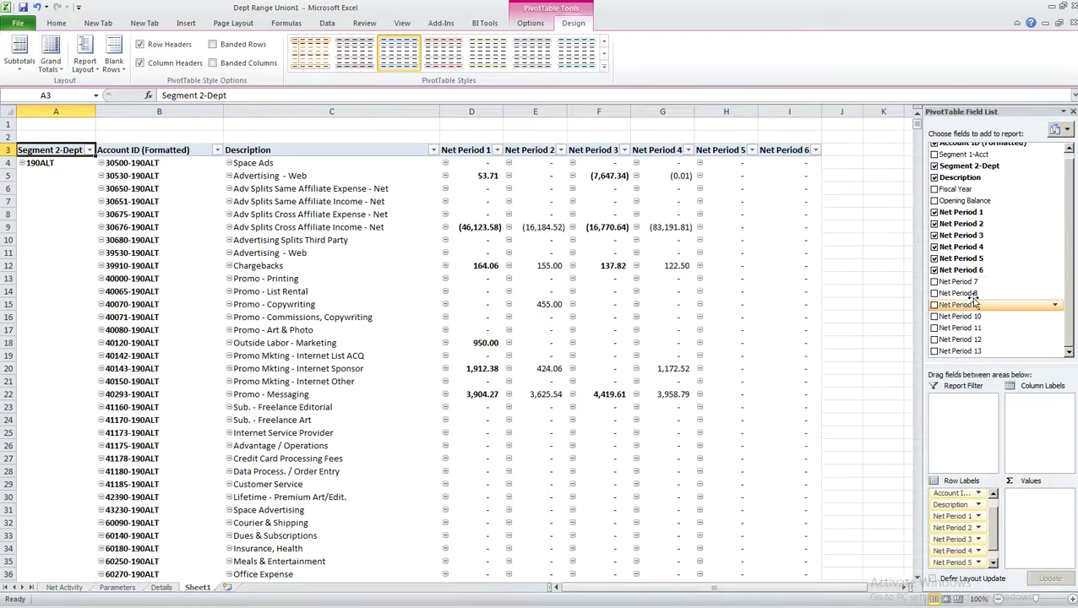
left_click_drag(955, 281, 956, 575)
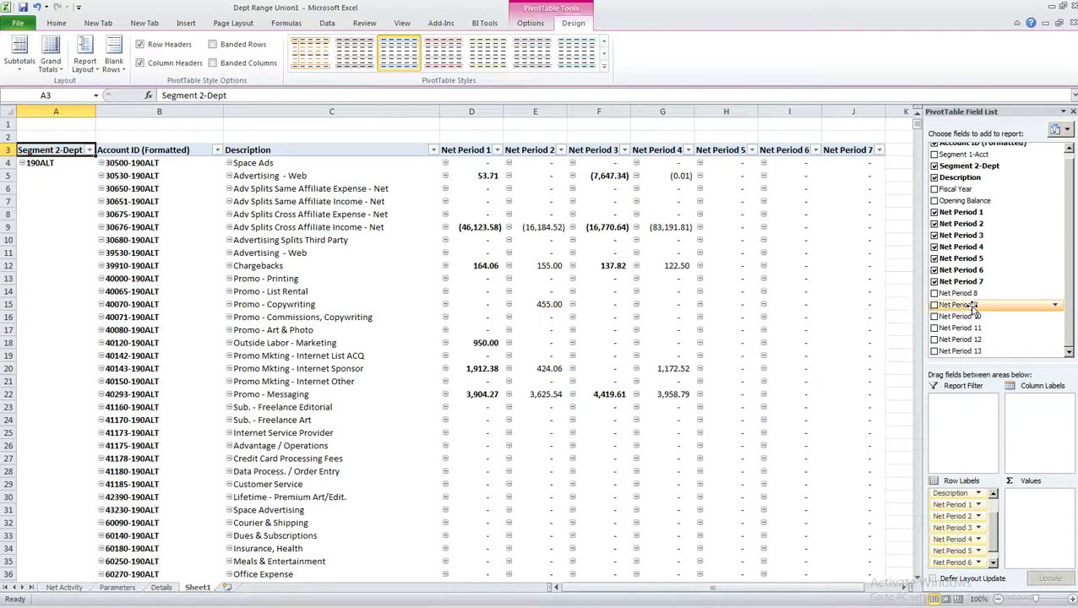
left_click_drag(954, 293, 963, 574)
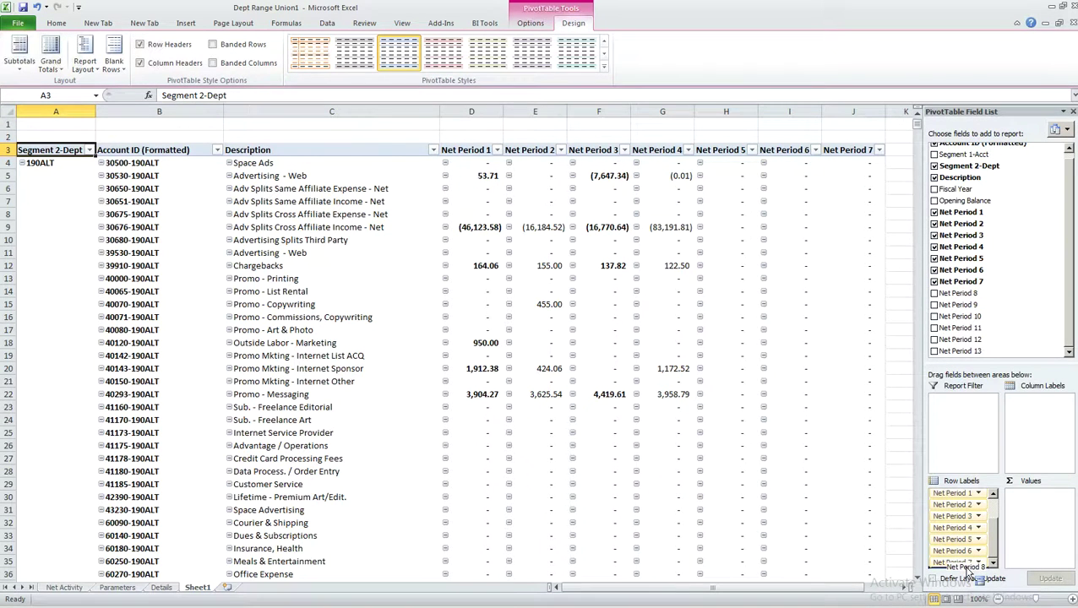
left_click_drag(972, 306, 953, 576)
left_click_drag(964, 315, 956, 582)
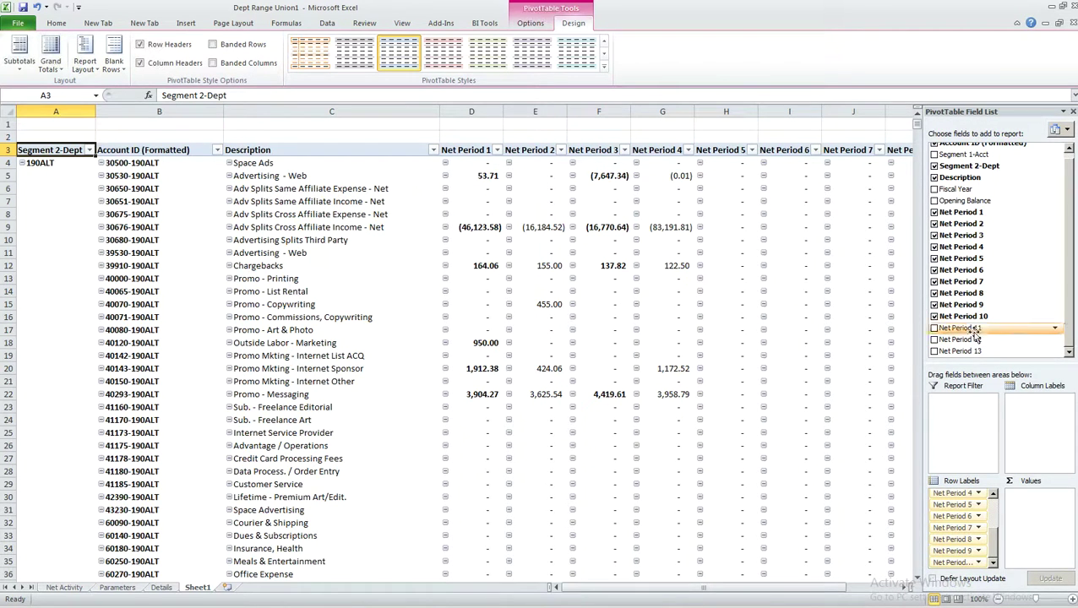
left_click_drag(967, 331, 957, 568)
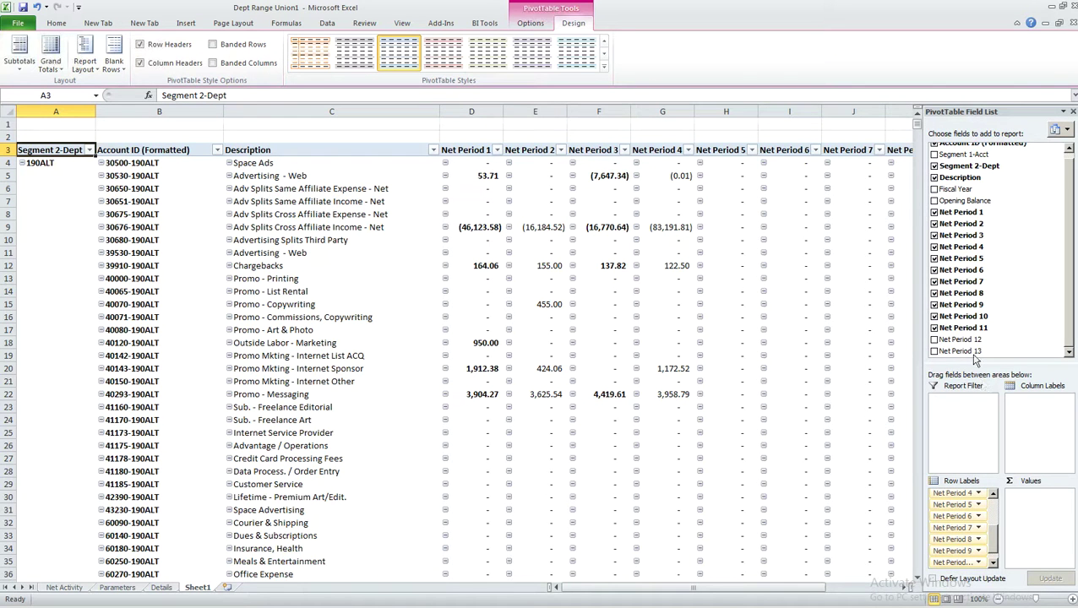
left_click_drag(959, 339, 950, 579)
left_click_drag(977, 356, 963, 562)
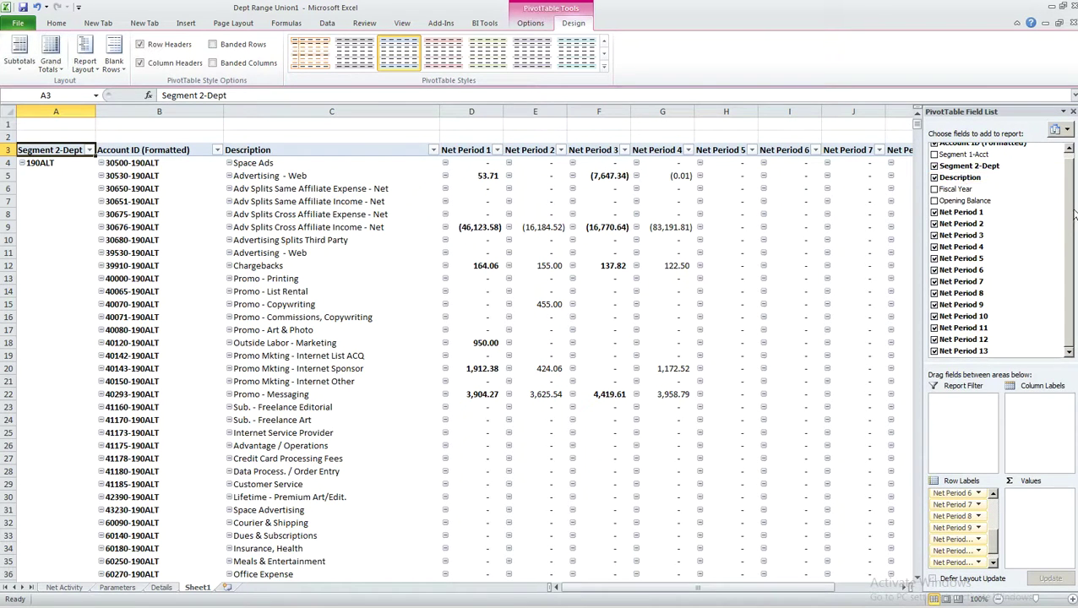
Review the field list and the PivotTable's columns across to Net Period 13, and return to cell A1.
left_click_drag(1070, 200, 1069, 173)
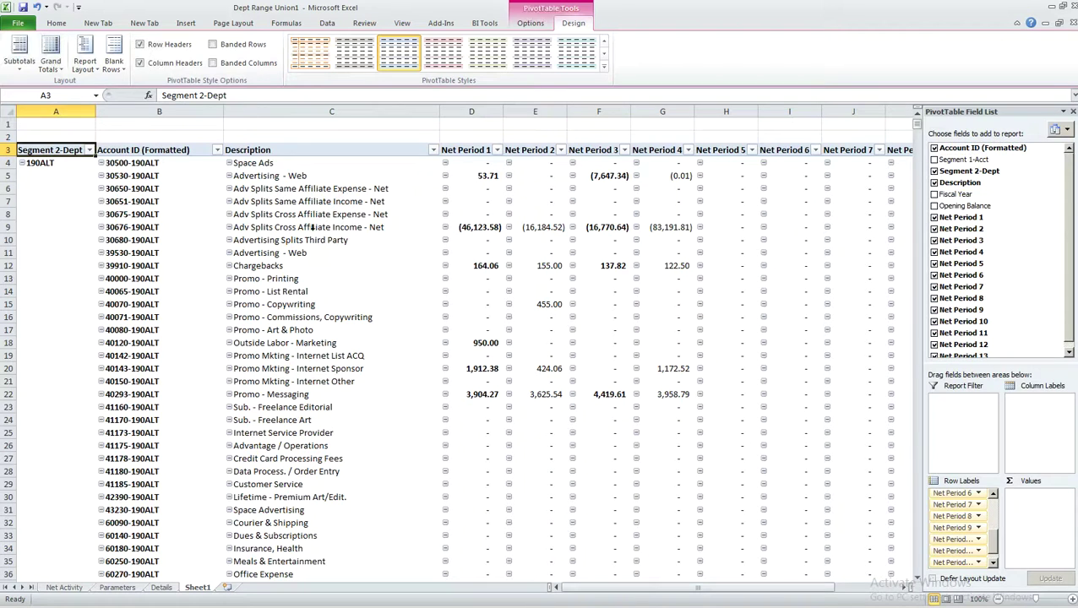
left_click(174, 132)
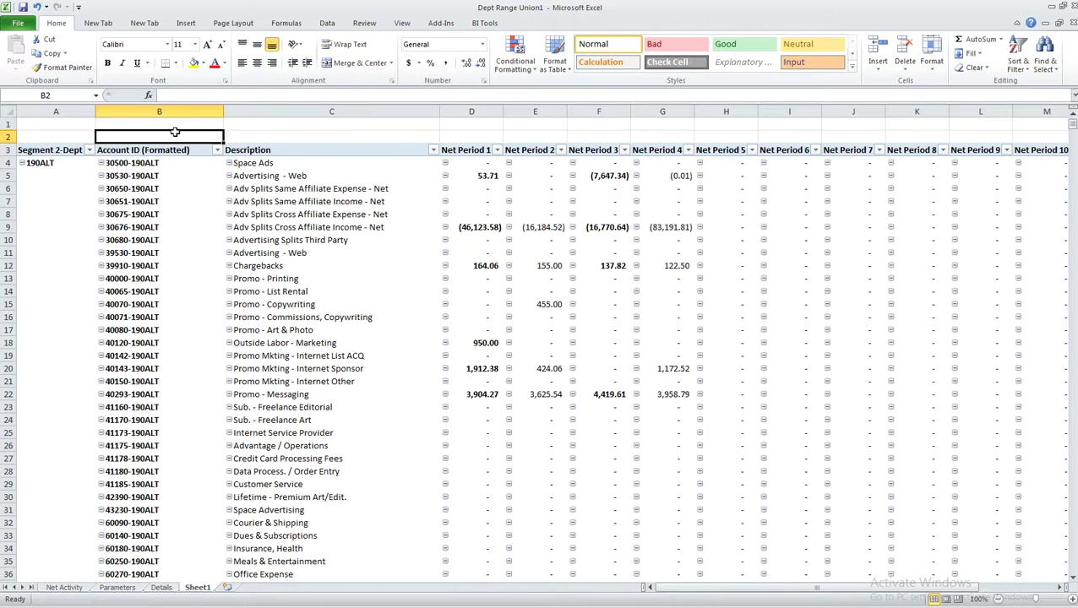
key("Right")
key("Right")
key("Right")
key("Right")
key("Right")
key("Right")
key("Right")
key("Right")
key("Right")
key("Right")
key("Right")
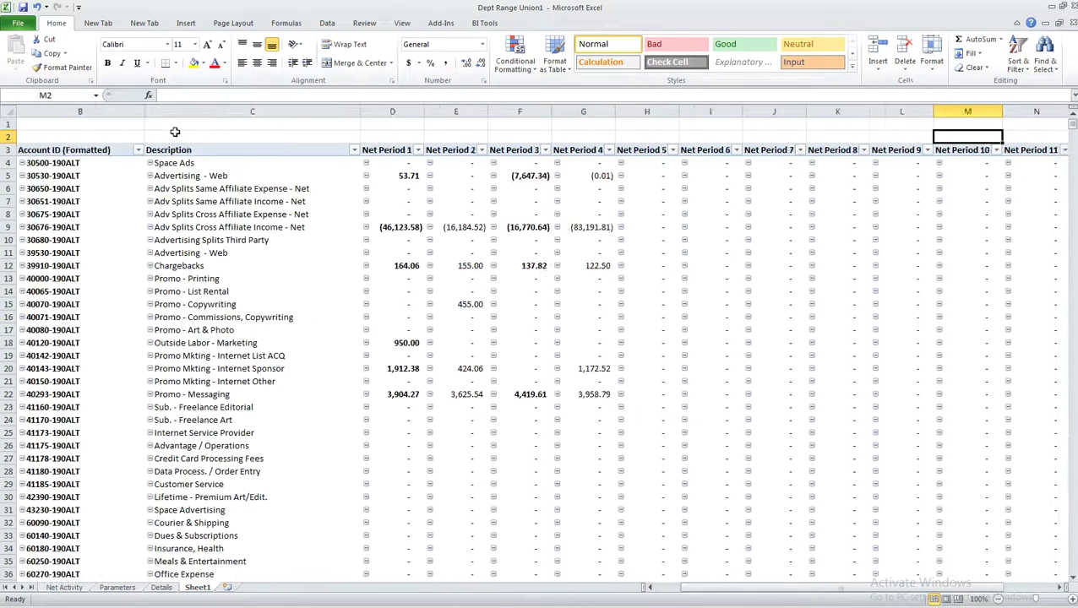
key("Right")
key("Right")
key("Right")
key("Right")
key("Right")
key("Left")
key("Left")
key("Left")
key("Left")
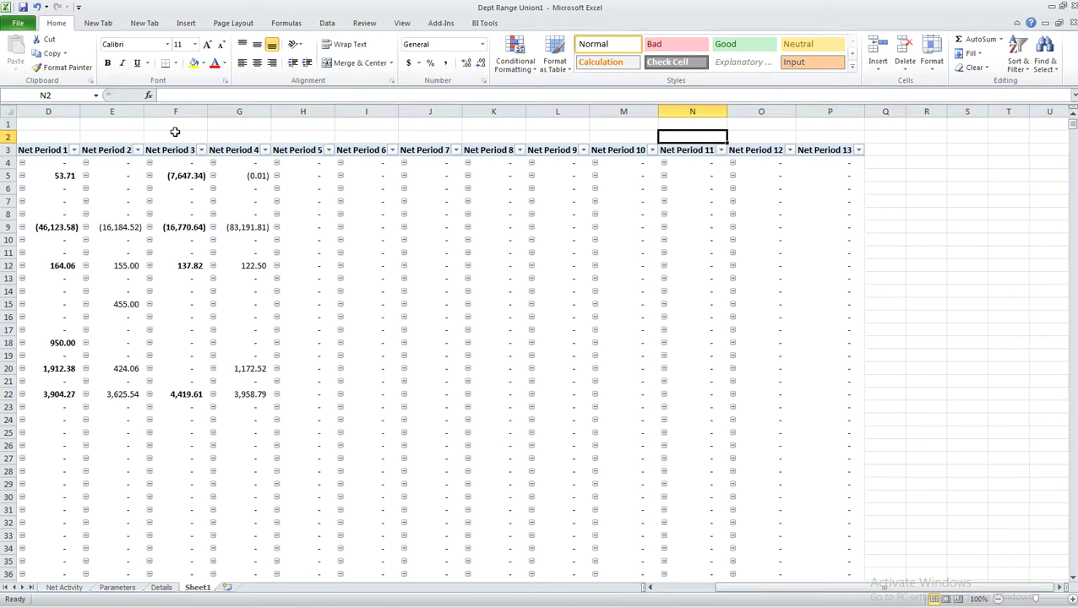
key("Left")
key("Left")
key("ctrl+Home")
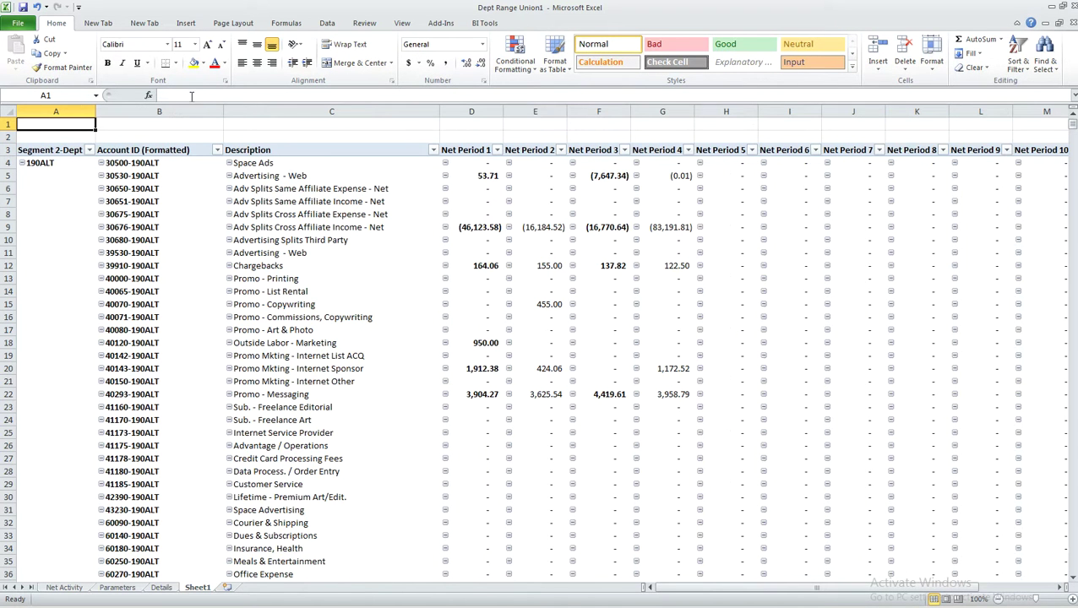
Collapse and re-expand department 190ALT, and filter Segment 2-Dept to show only 190BRO.
left_click(23, 163)
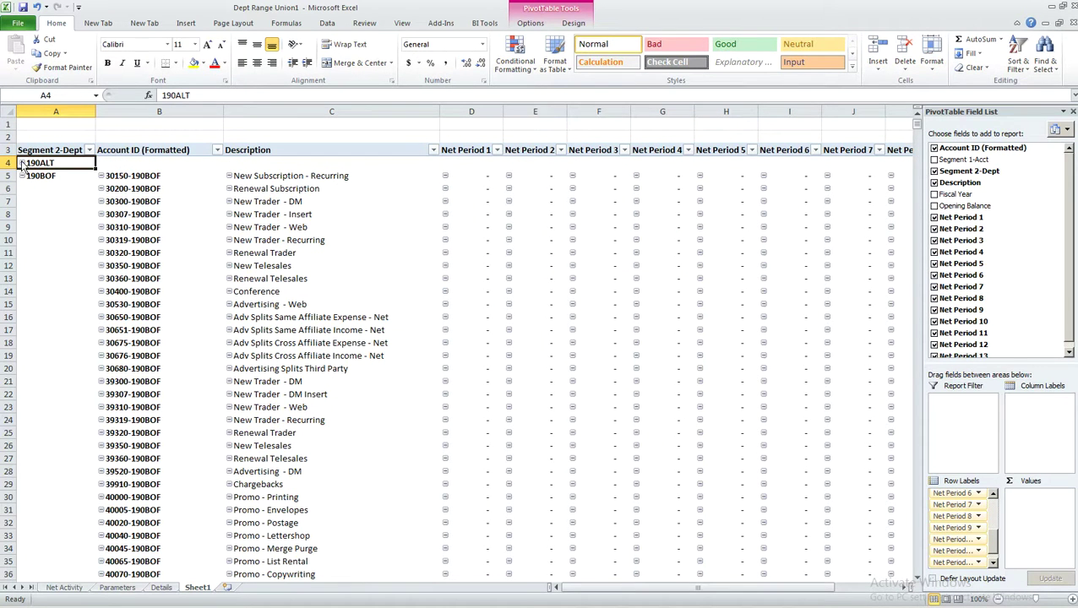
left_click(21, 163)
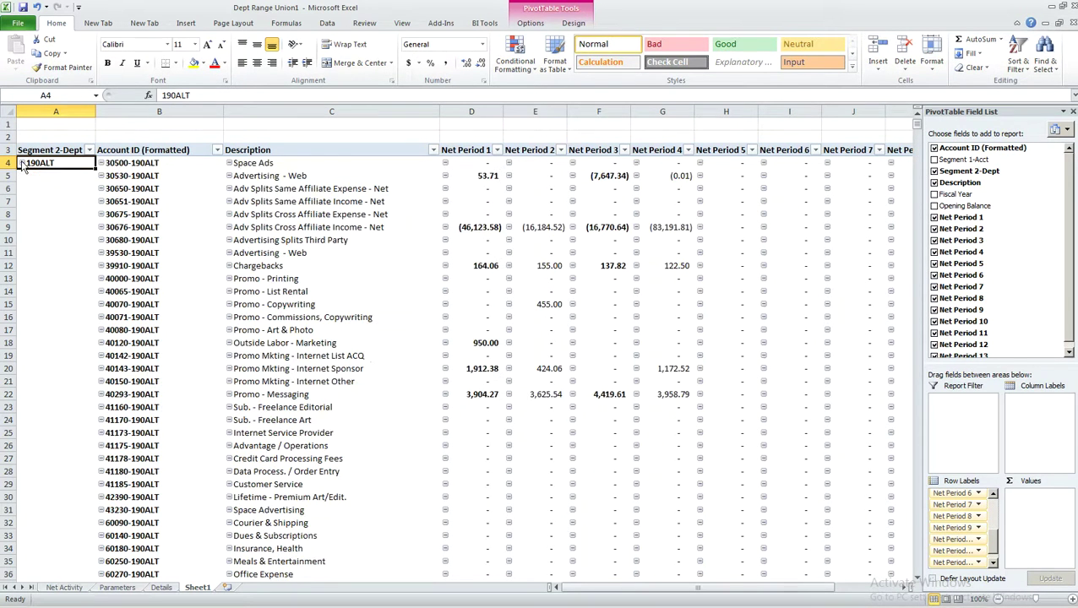
left_click(89, 149)
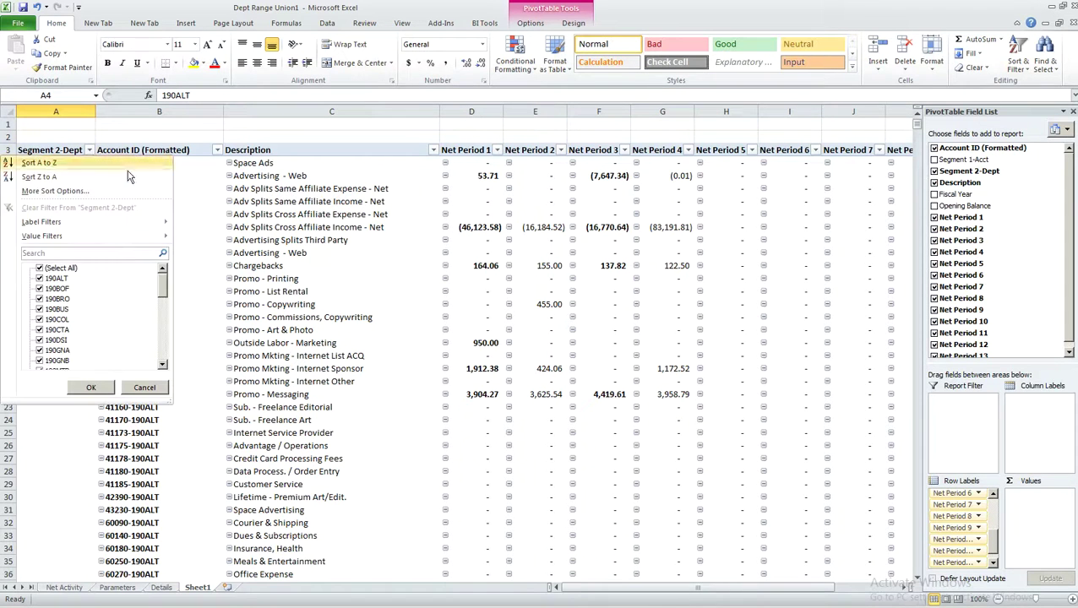
left_click(40, 268)
left_click(39, 299)
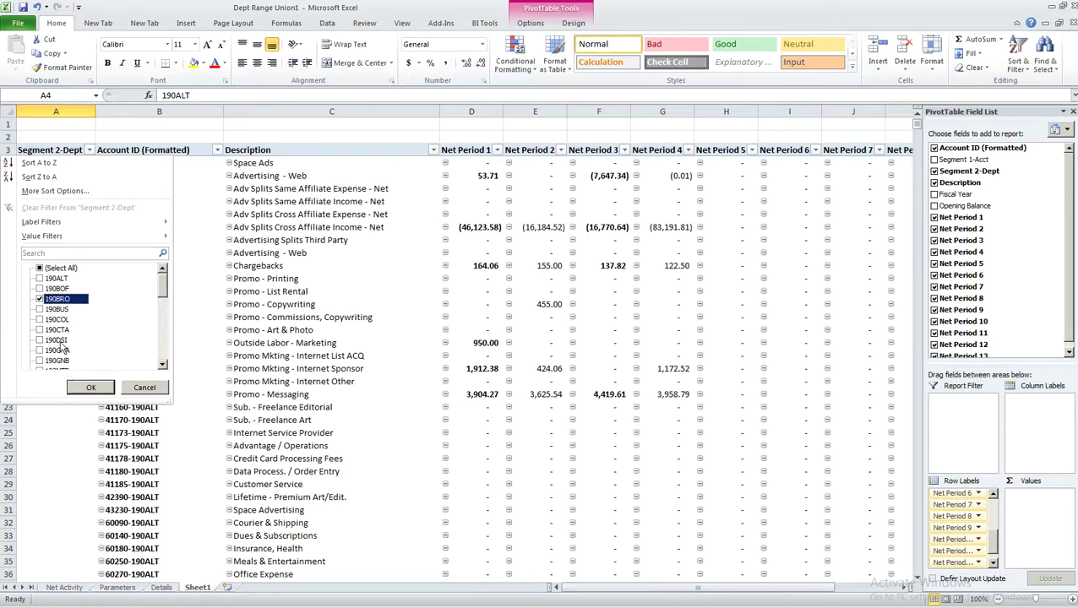
left_click(91, 387)
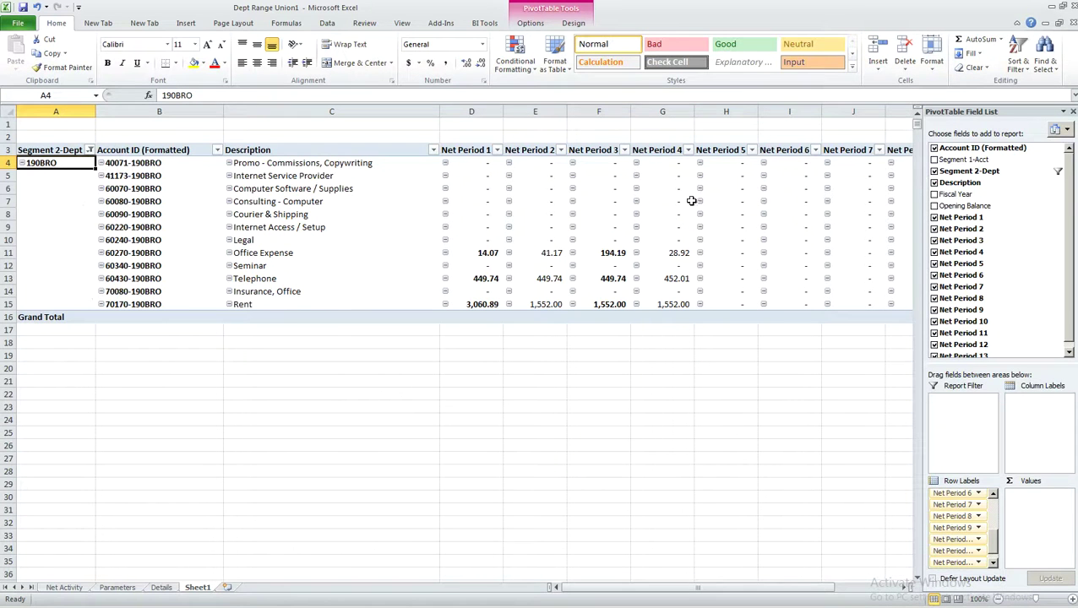
left_click(90, 150)
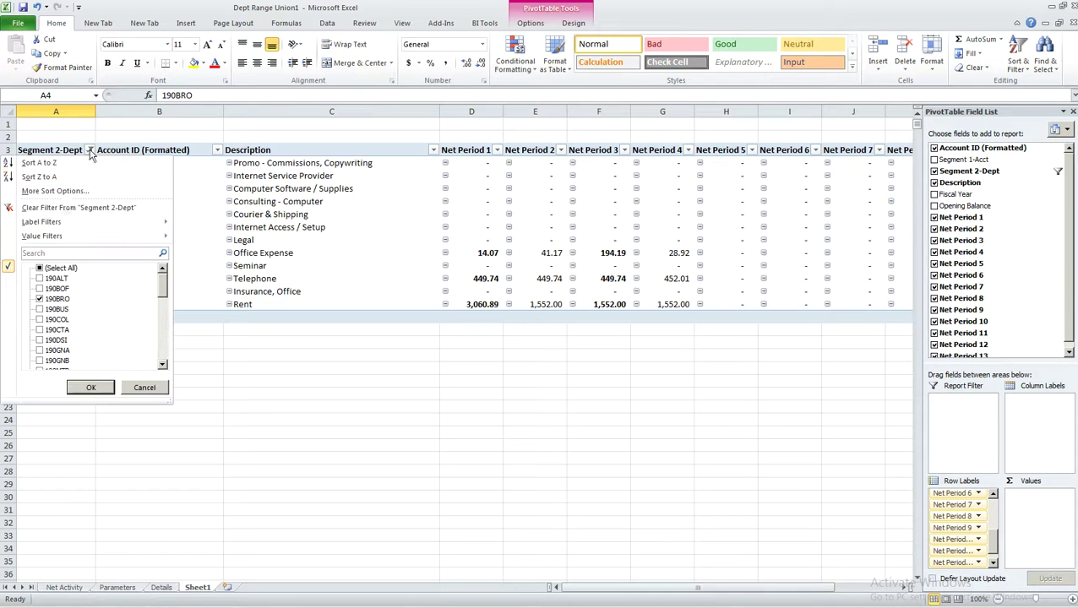
left_click(76, 125)
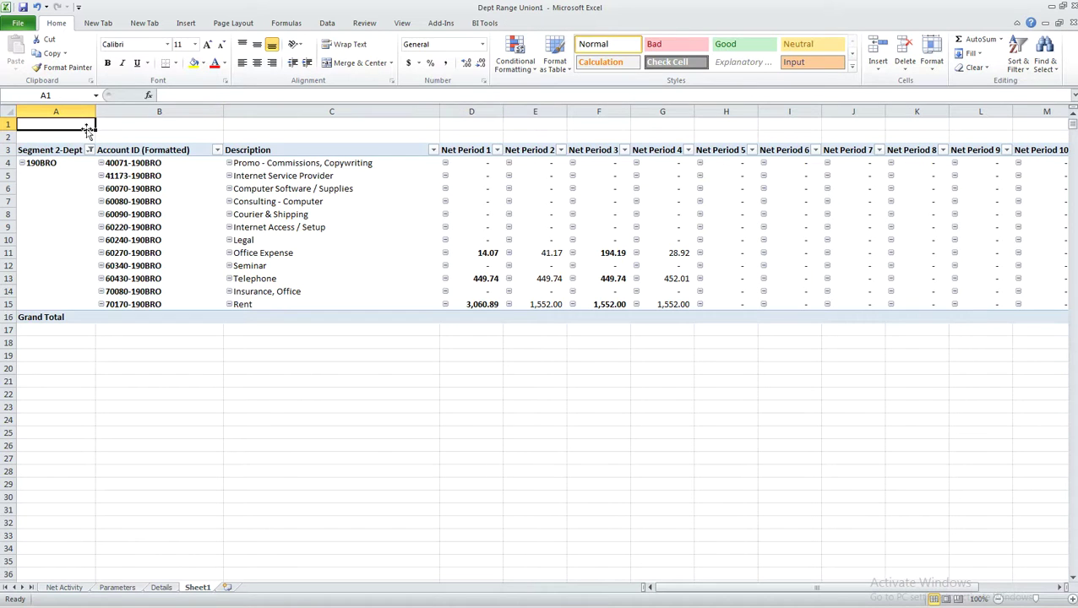
left_click(89, 151)
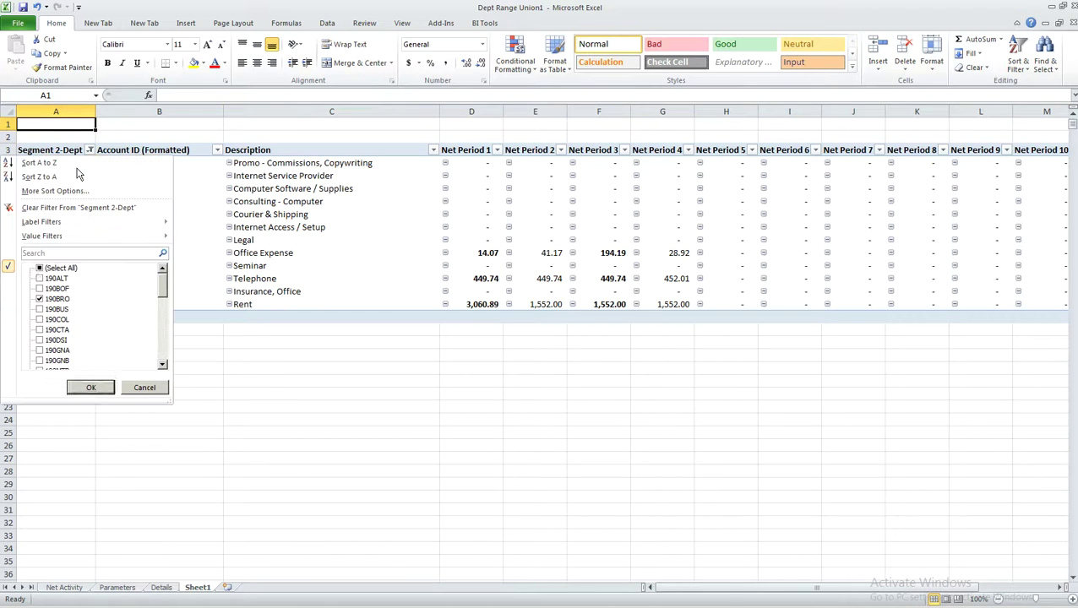
left_click(39, 269)
left_click(471, 112)
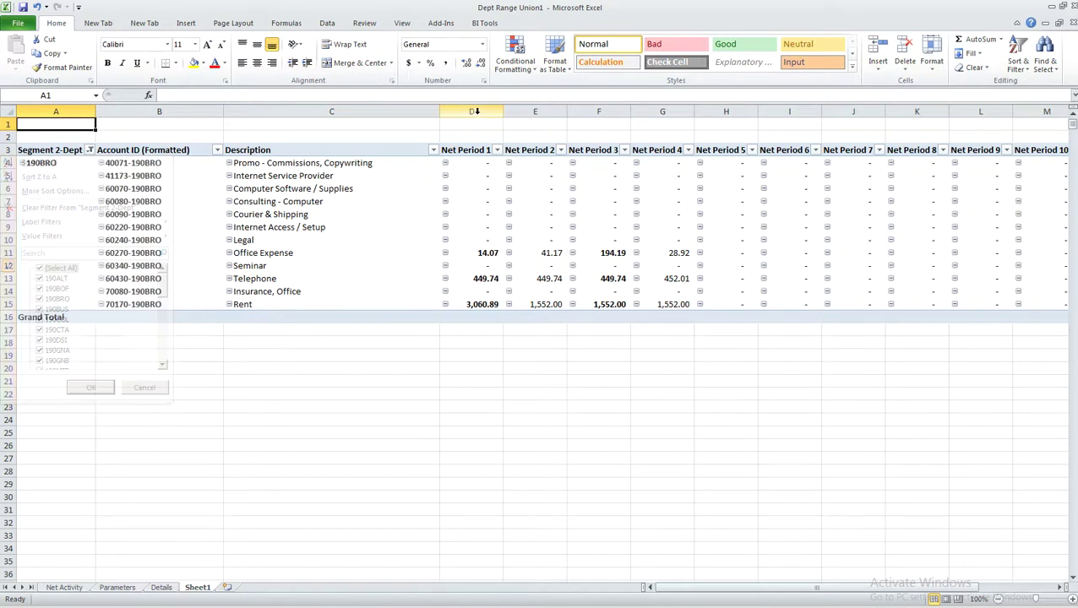
Apply the Comma number style to columns D through P, covering Net Period 1 to Net Period 13, and return to cell A1.
left_click(472, 112)
key("shift+Right")
key("shift+Right")
key("shift+Right")
key("shift+Right")
key("shift+Right")
key("shift+Right")
key("shift+Right")
key("shift+Right")
key("shift+Right")
key("shift+Right")
key("shift+Right")
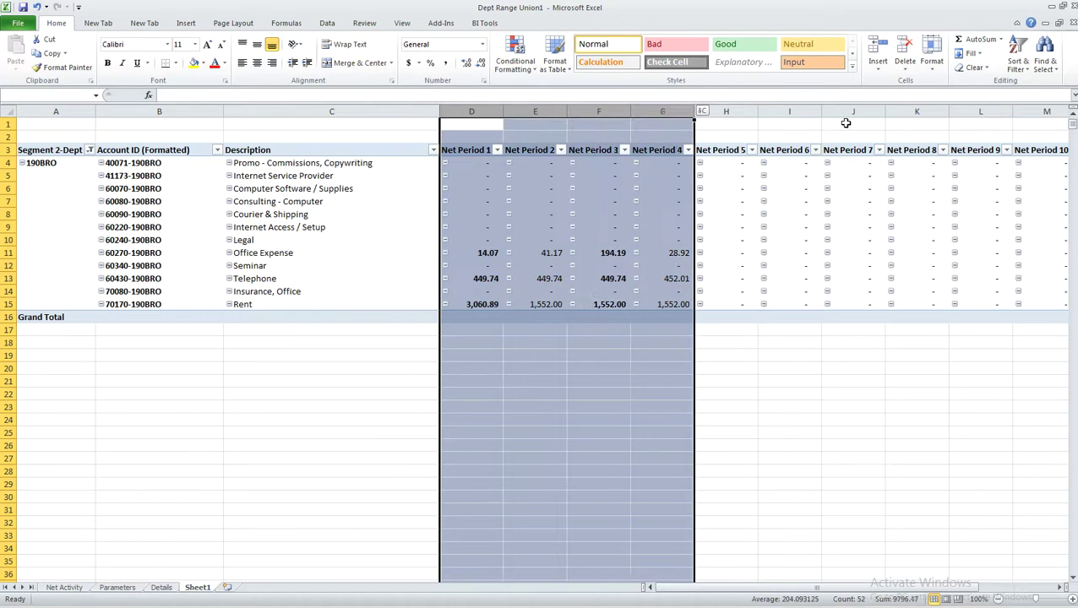
key("shift+Right")
key("shift+Right")
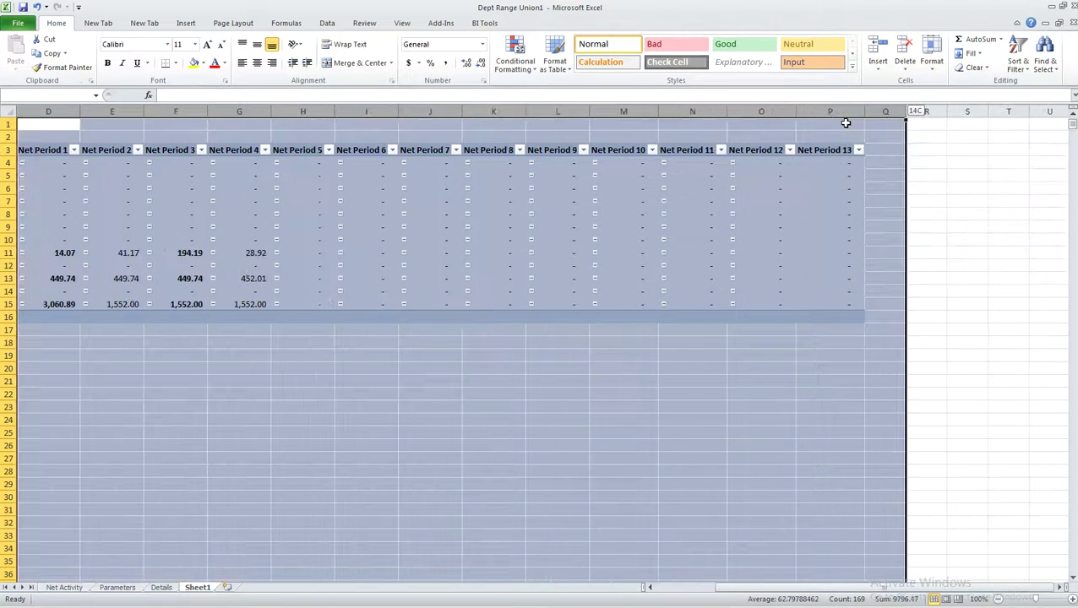
key("shift+Left")
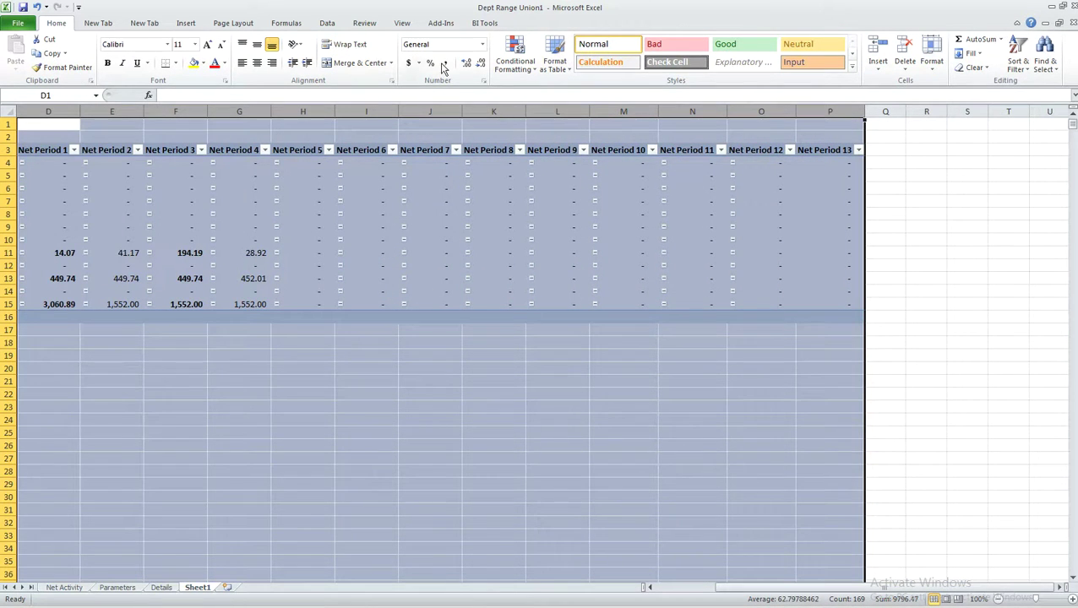
left_click(445, 62)
left_click(184, 259)
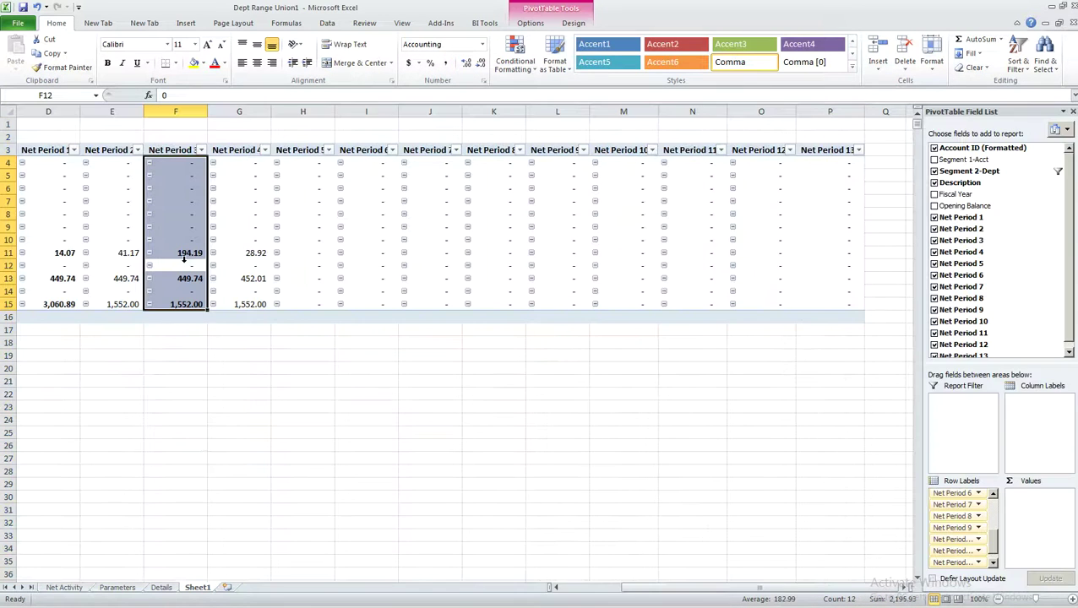
key("ctrl+Home")
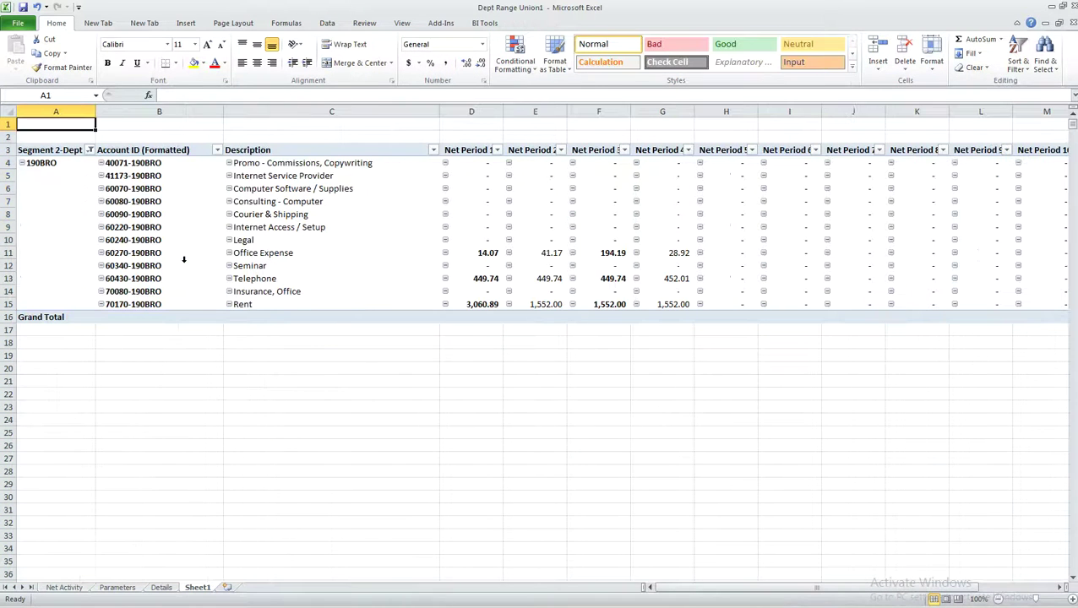
Select all departments again in the Segment 2-Dept filter.
left_click(89, 149)
left_click(40, 269)
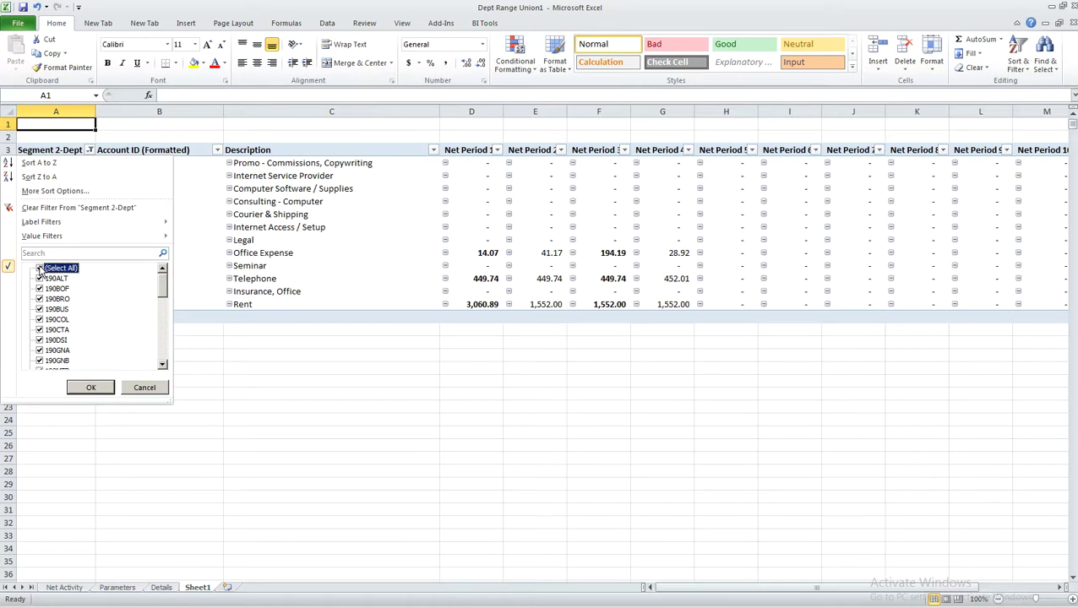
left_click(86, 386)
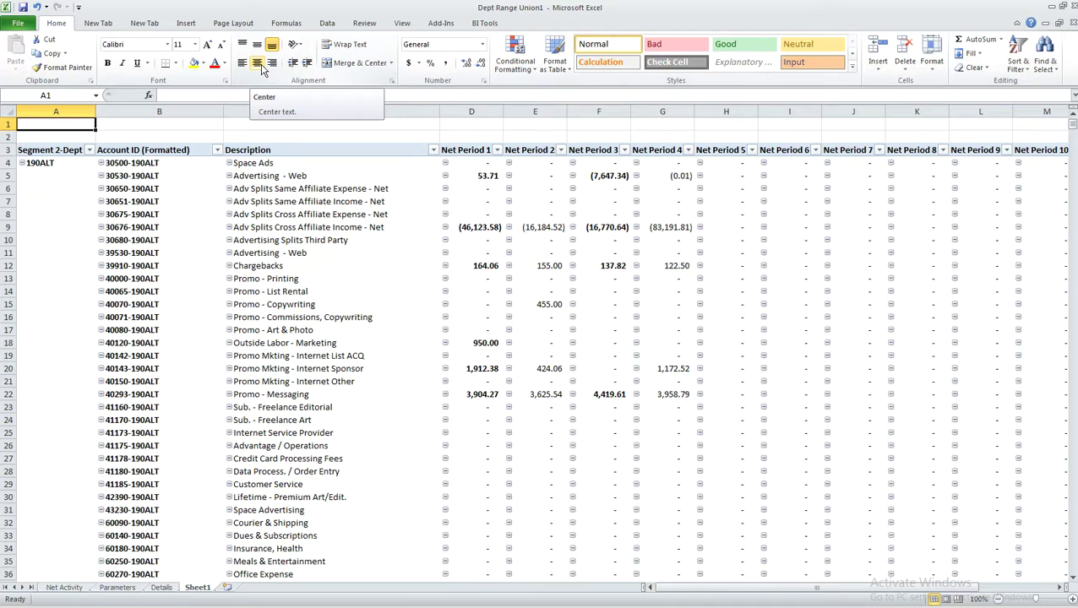
Enter the report title "14 West - Net Account Activity" in cell A1.
type("A")
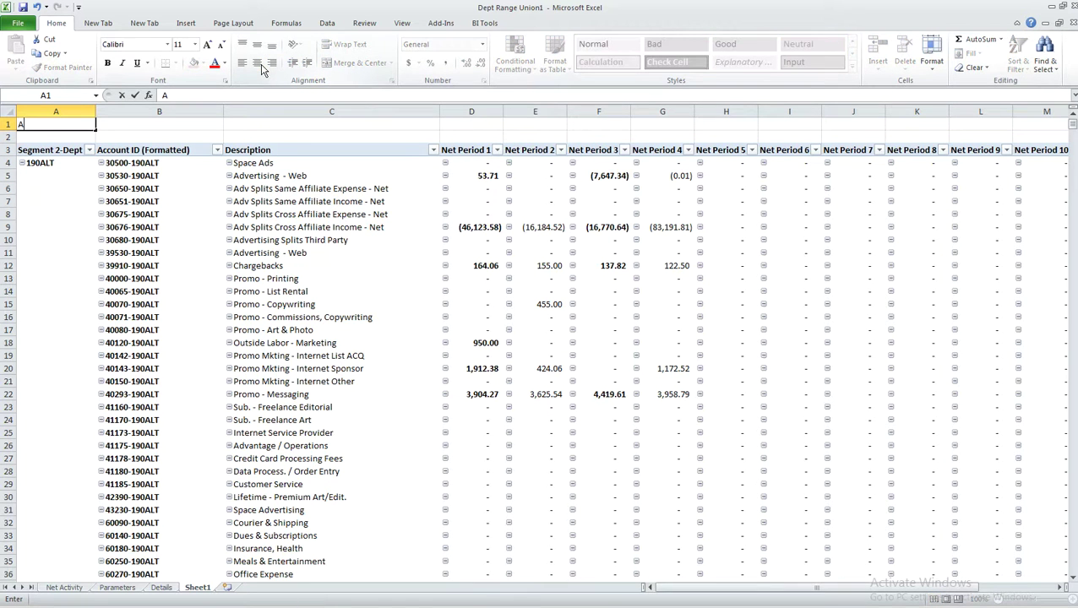
type("4 West - Net Account")
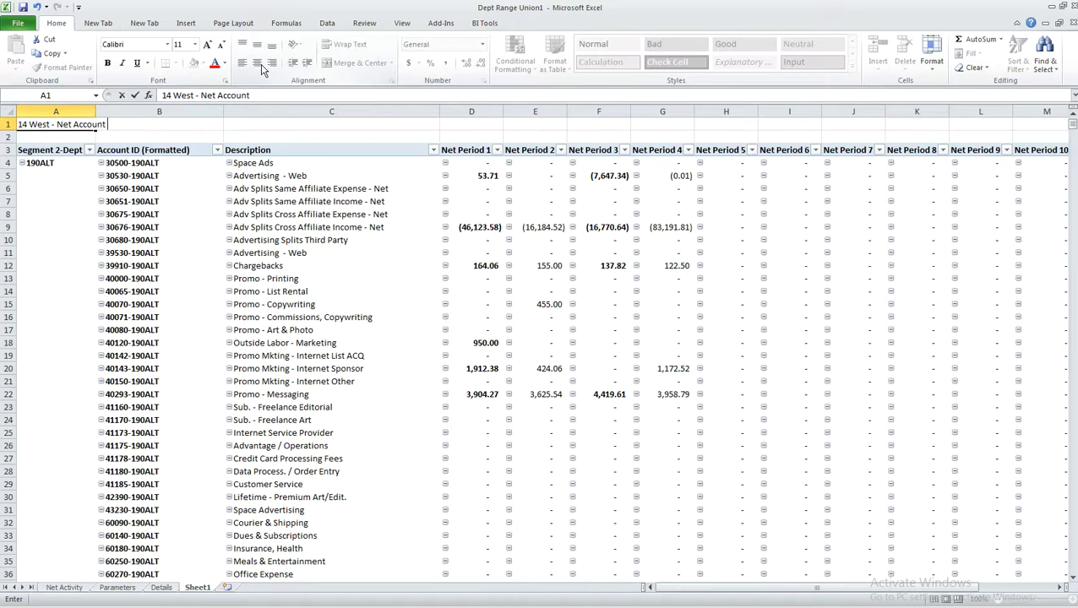
type(" Activity")
key("Return")
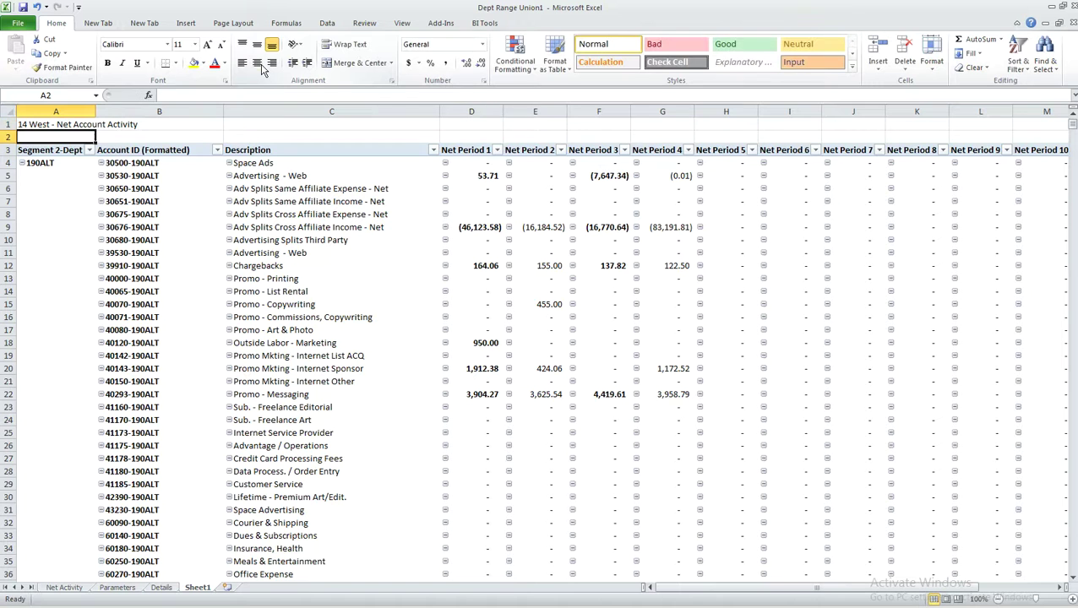
Insert two blank rows between the report title and the PivotTable header row.
left_click_drag(16, 138, 10, 154)
right_click(10, 154)
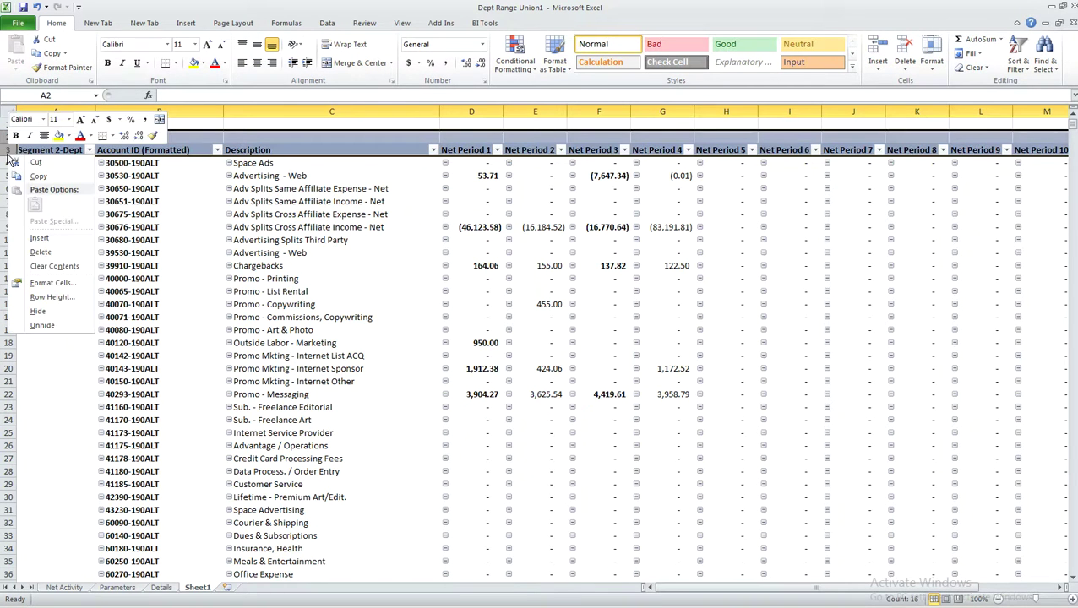
left_click(39, 238)
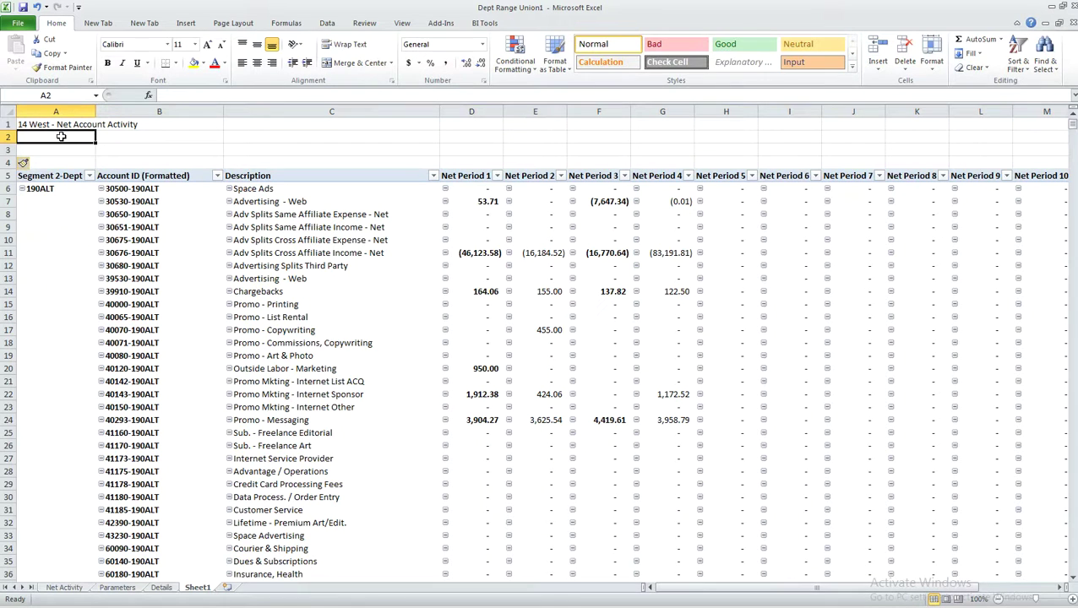
type("F")
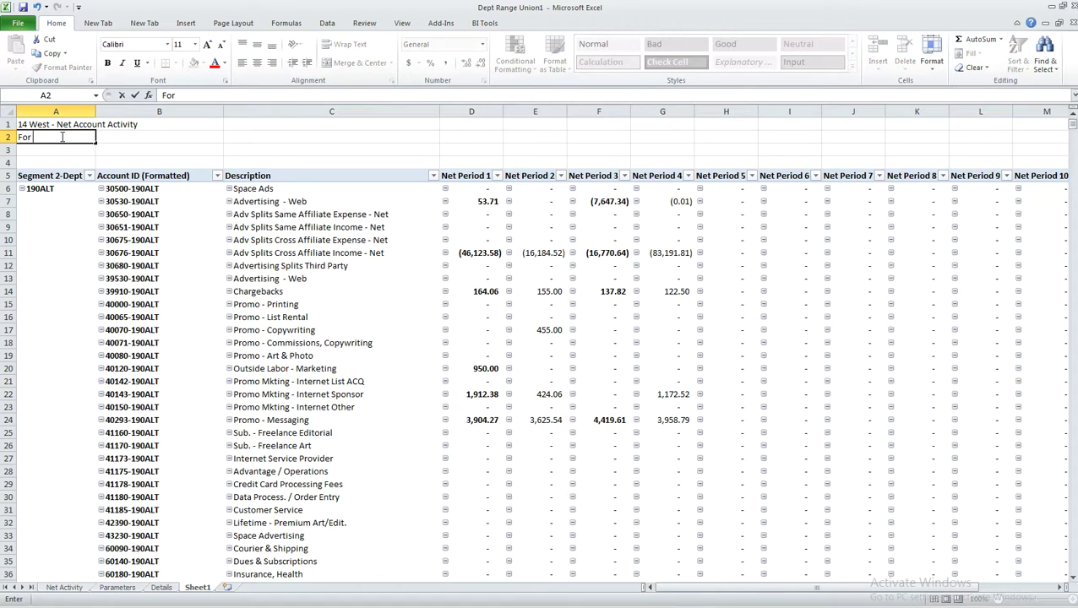
type("or")
key("Escape")
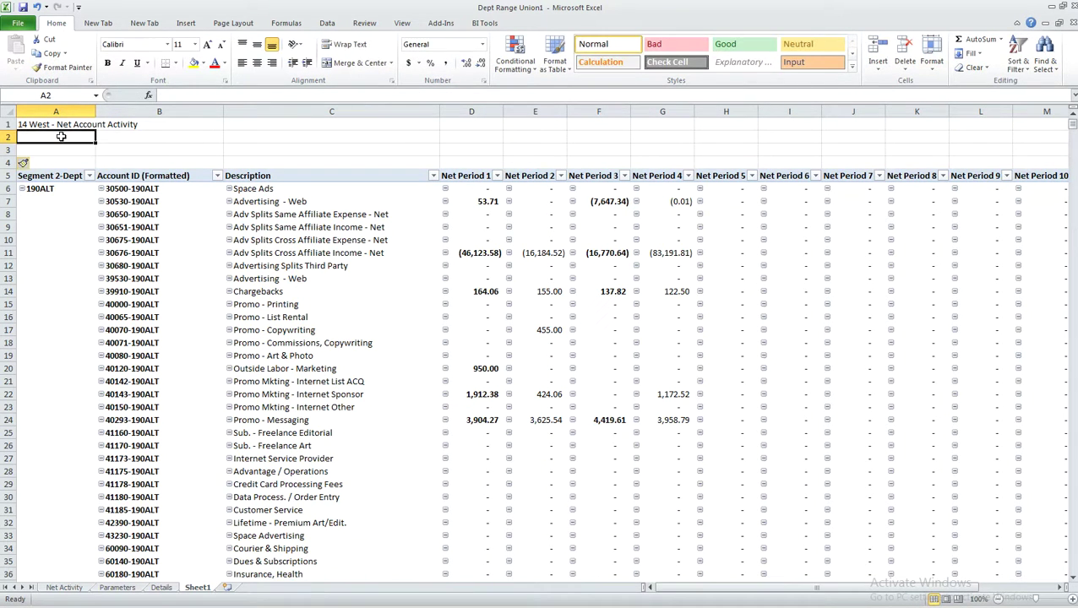
Enter the formula ="For fiscal periods "&+Parameters!$D$3 in cell A2, referencing the first Fiscal Period on the Parameters sheet.
type("=\"Fopr")
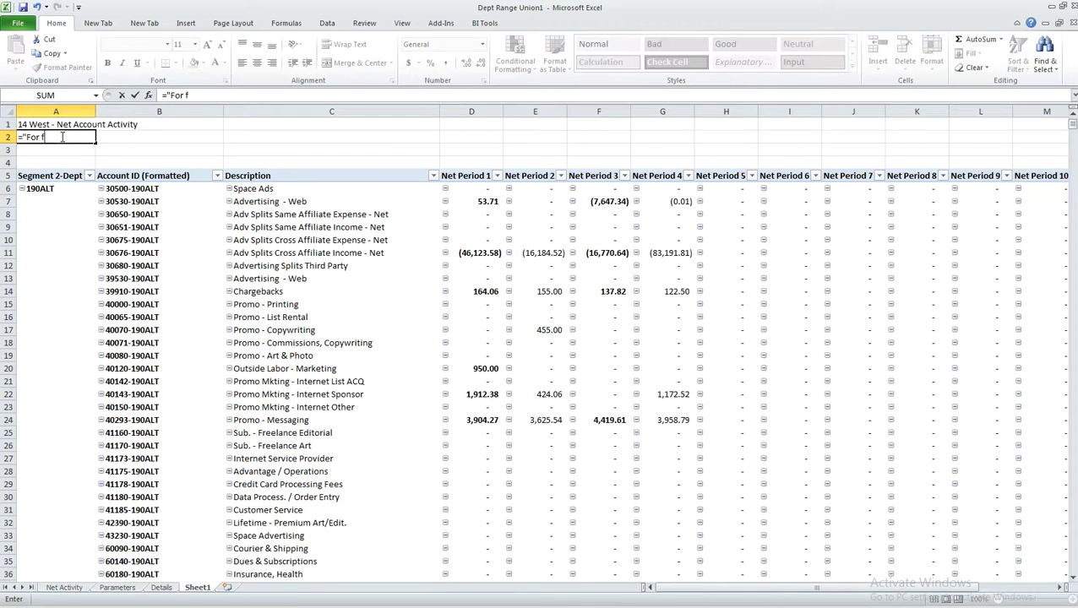
type(" fiscal periods \"&+")
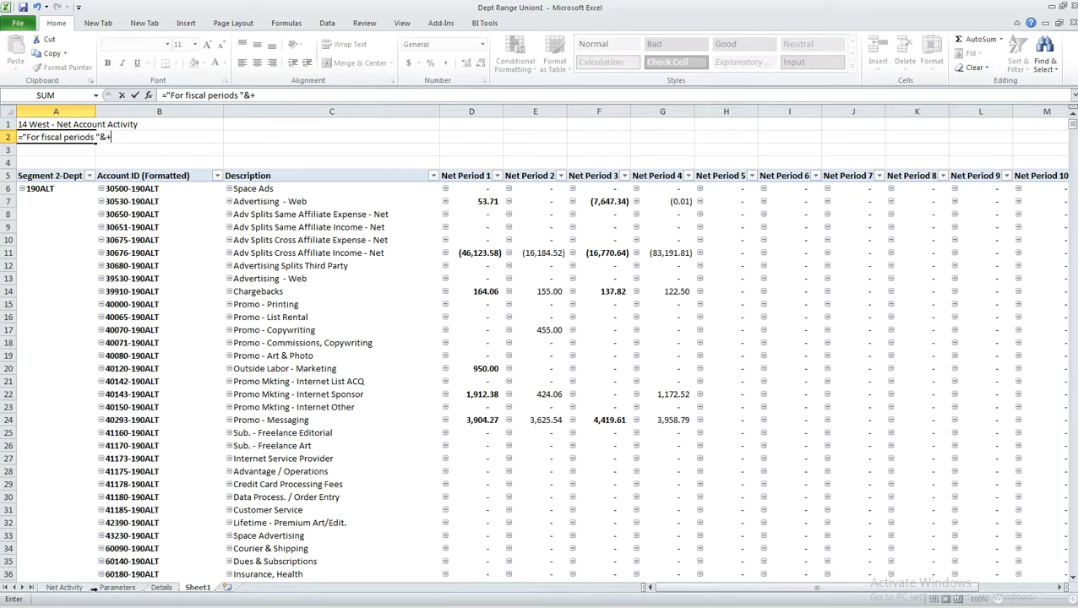
left_click(140, 587)
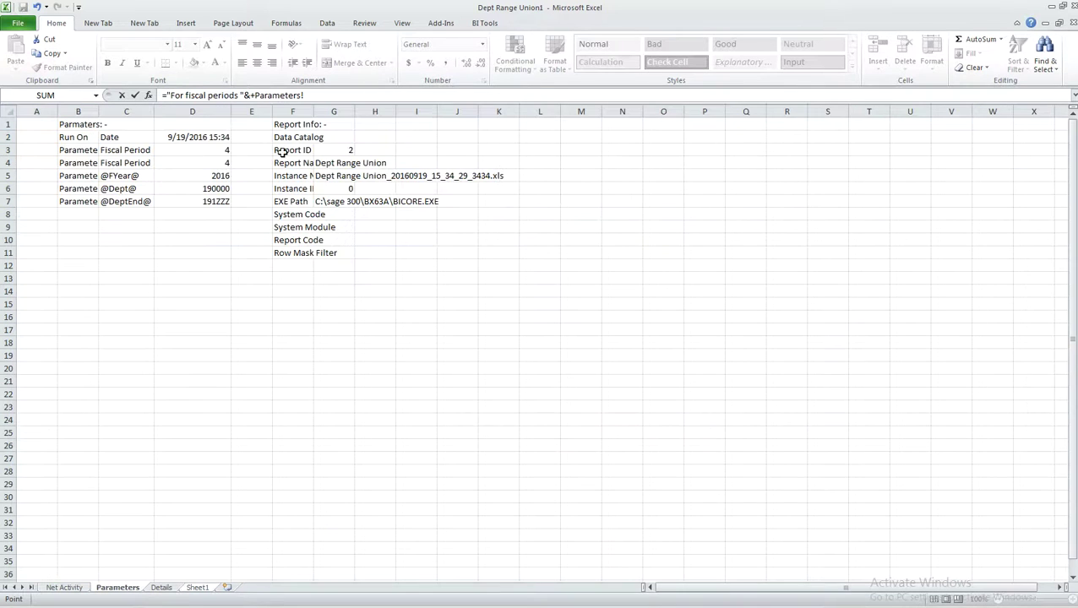
left_click(223, 150)
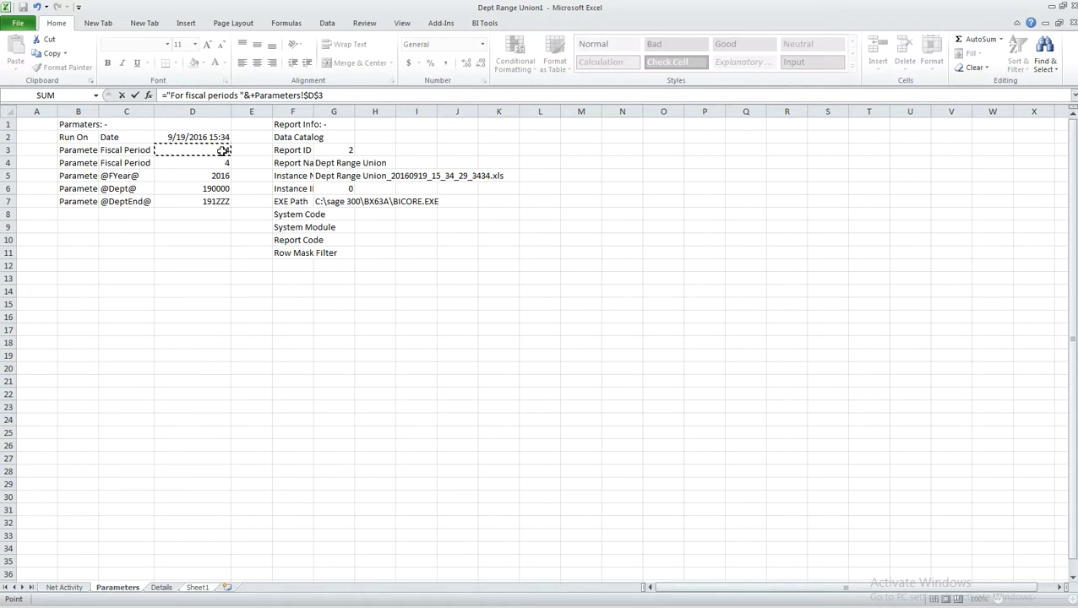
key("Return")
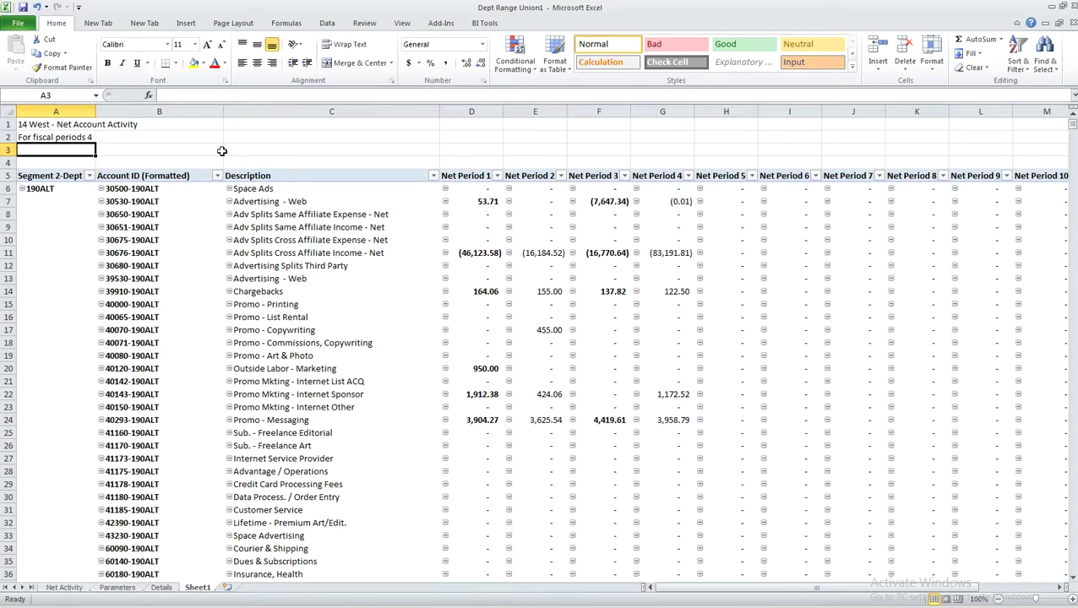
left_click(85, 137)
left_click(336, 95)
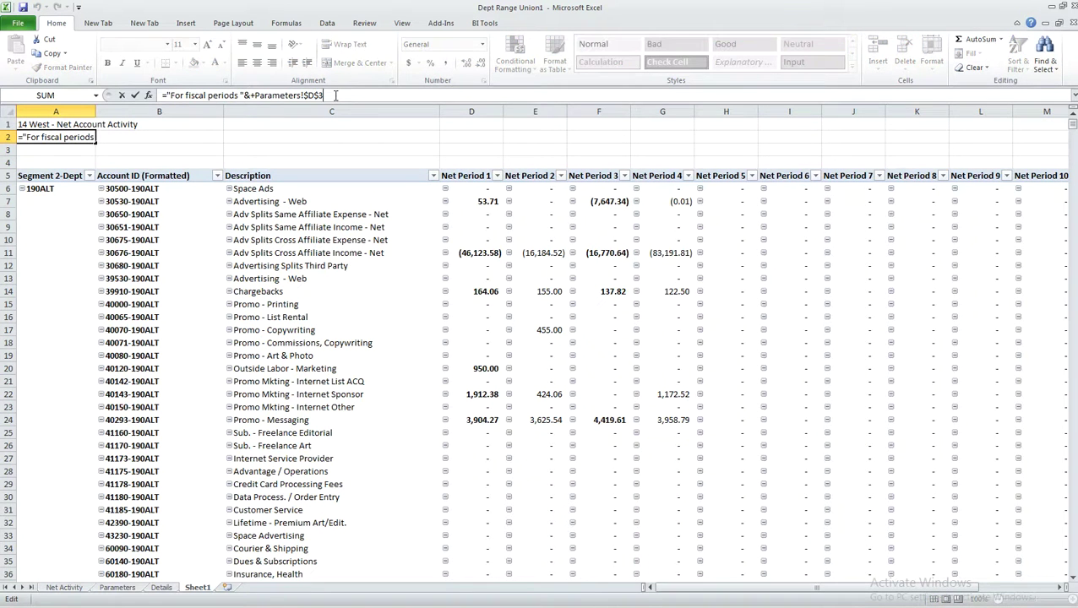
type("&\" to")
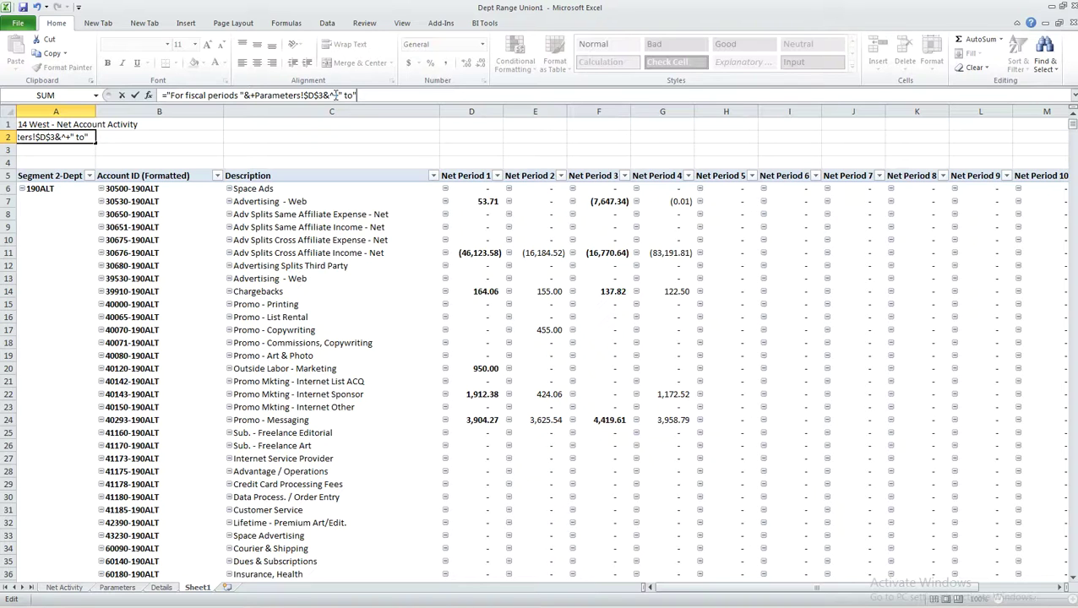
key("Escape")
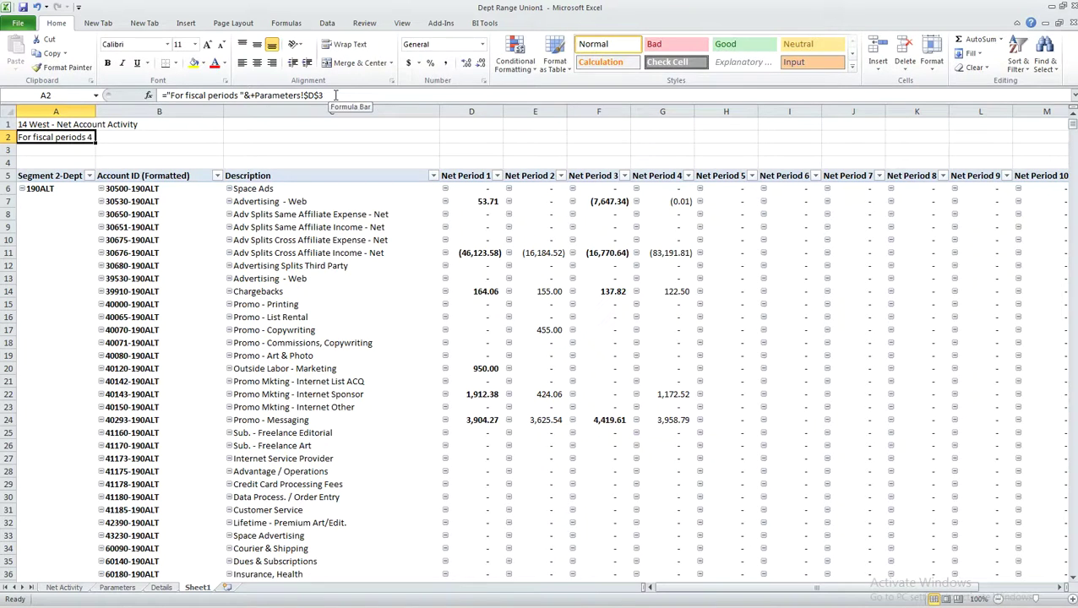
Extend the cell A2 formula with &+" to " after the Parameters!$D$3 reference.
left_click(335, 95)
type("&+")
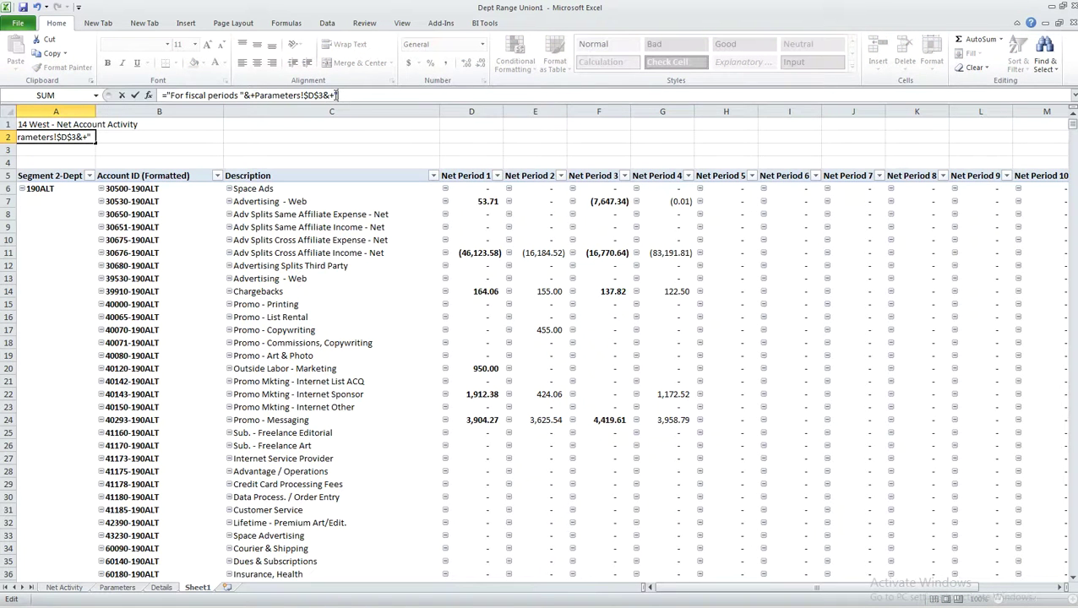
type("to \"")
left_click(135, 590)
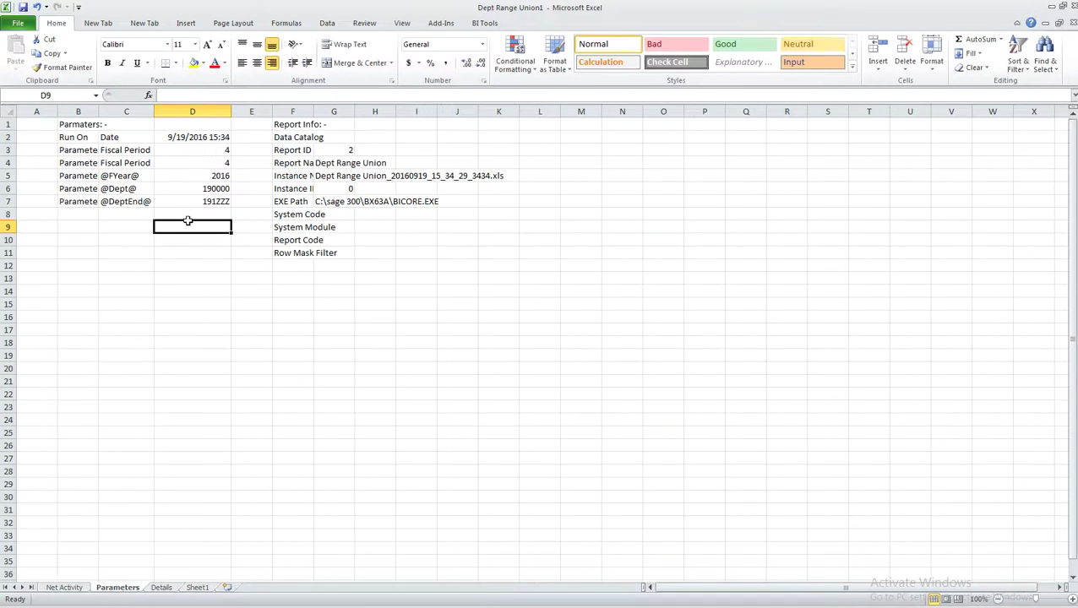
left_click(224, 163)
key("Down")
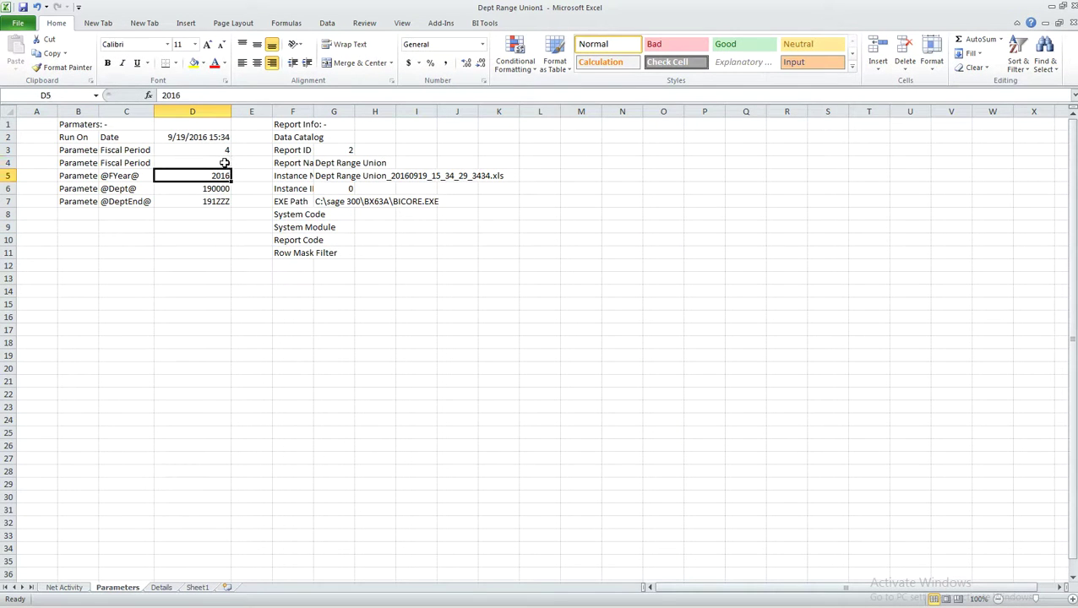
left_click(224, 163)
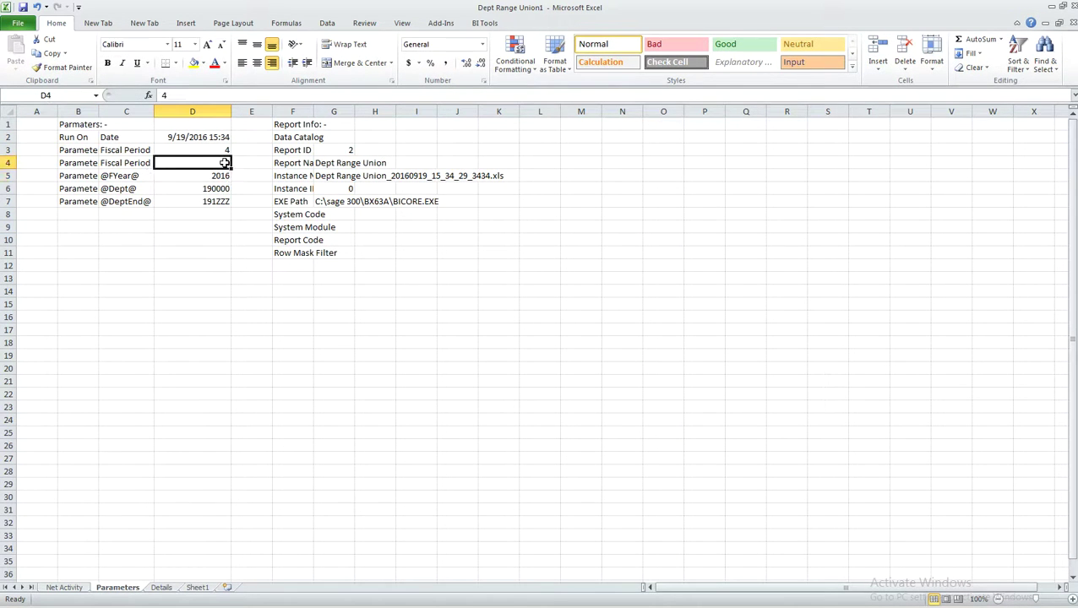
left_click(194, 588)
left_click(132, 137)
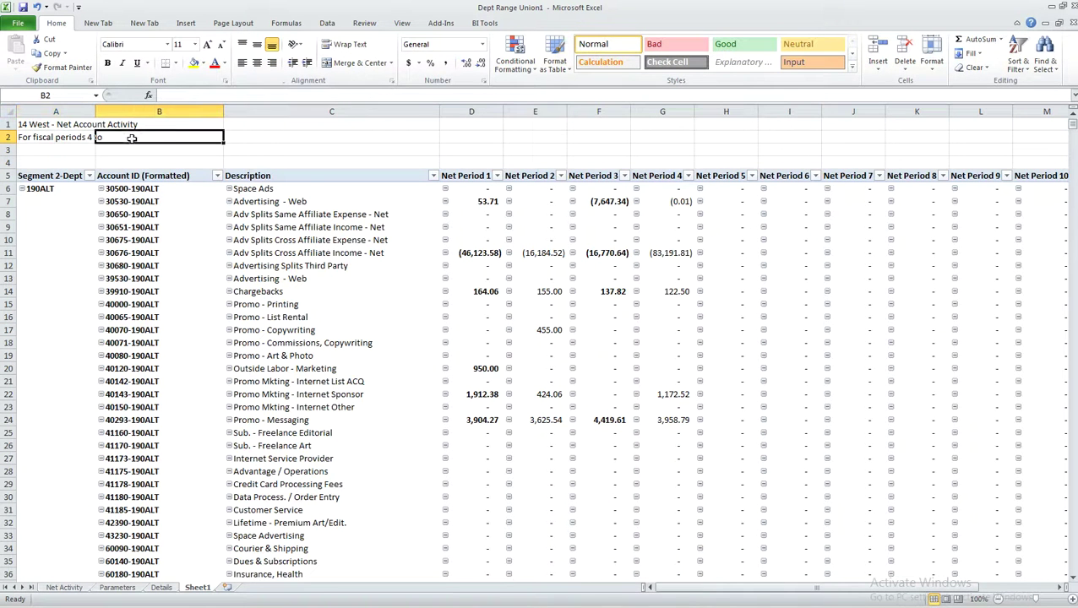
Append &+Parameters!$D$4 to the cell A2 formula, referencing the second Fiscal Period on the Parameters sheet as an absolute cell.
left_click(78, 140)
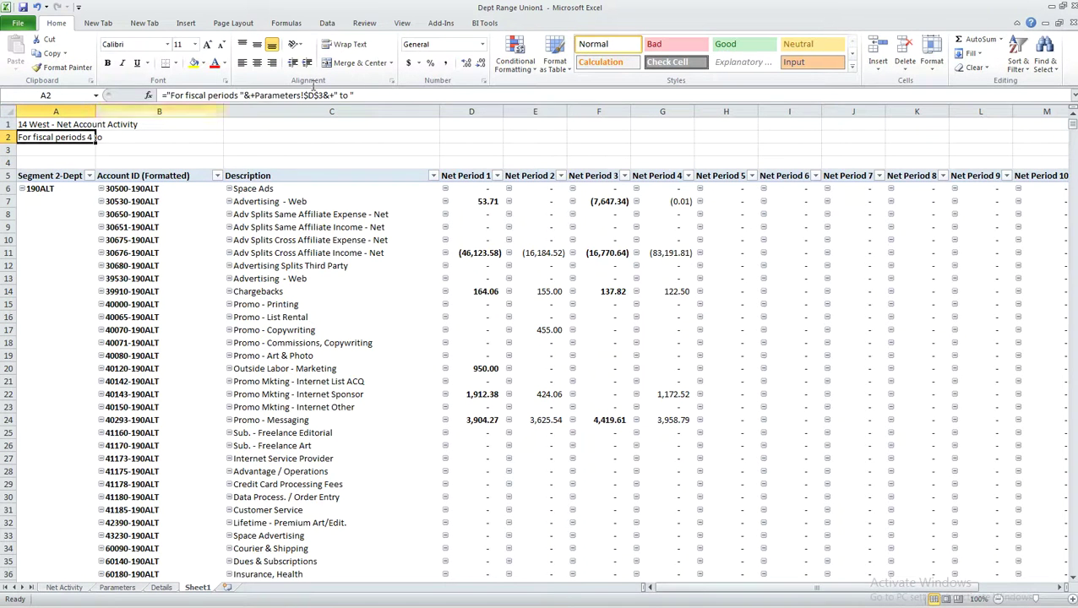
left_click(369, 94)
type("&+")
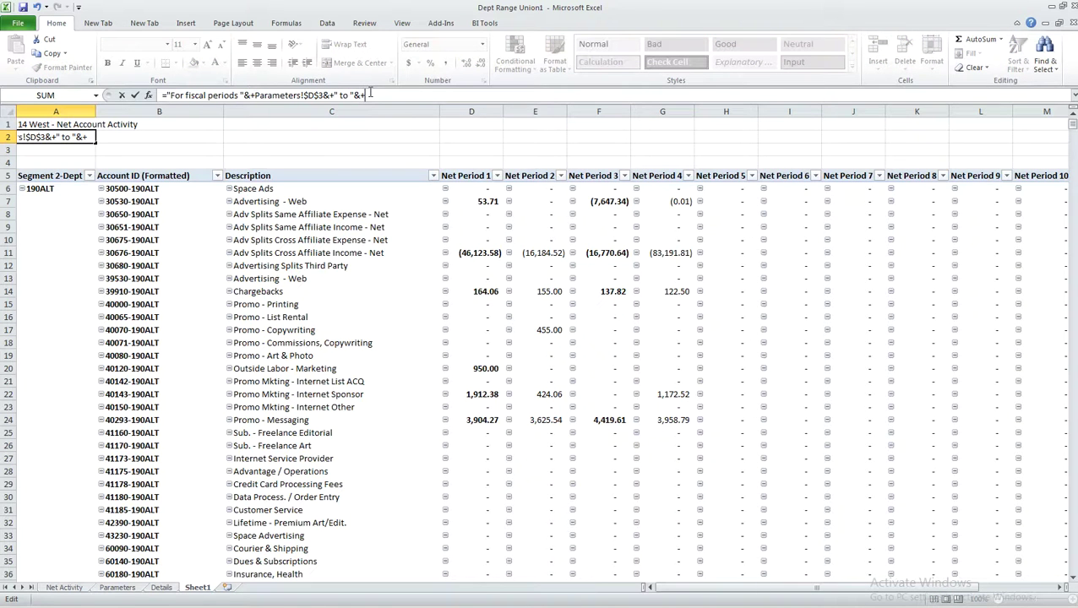
left_click(127, 589)
left_click(212, 166)
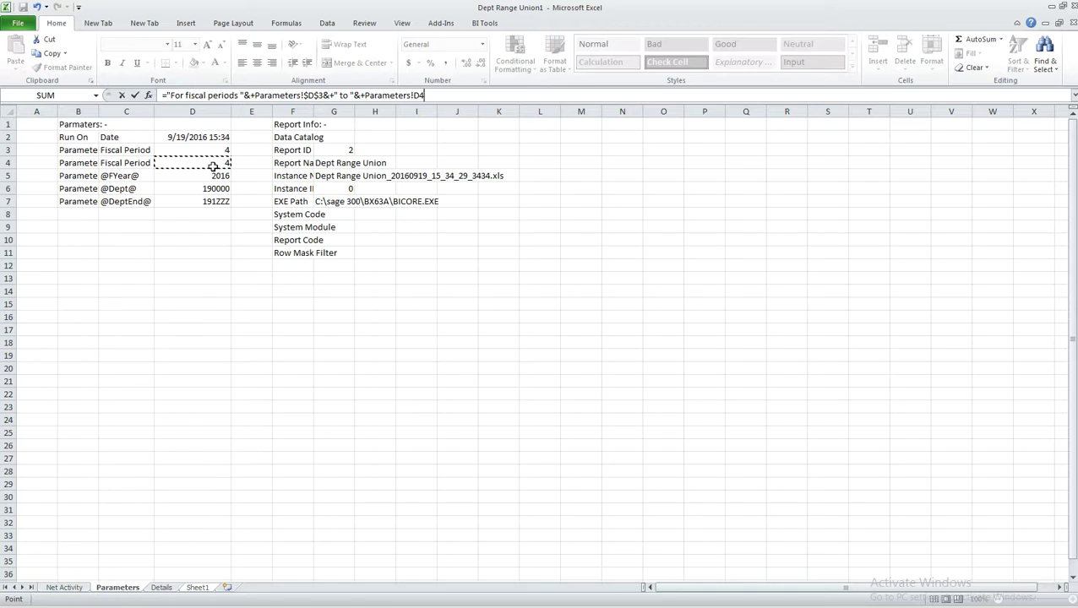
key("F4")
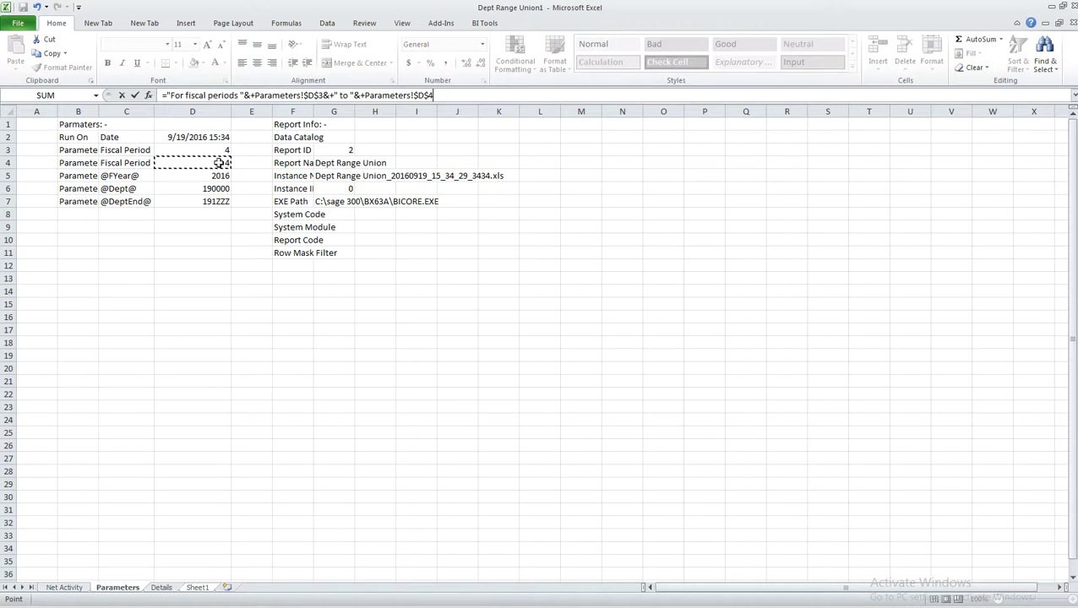
key("Return")
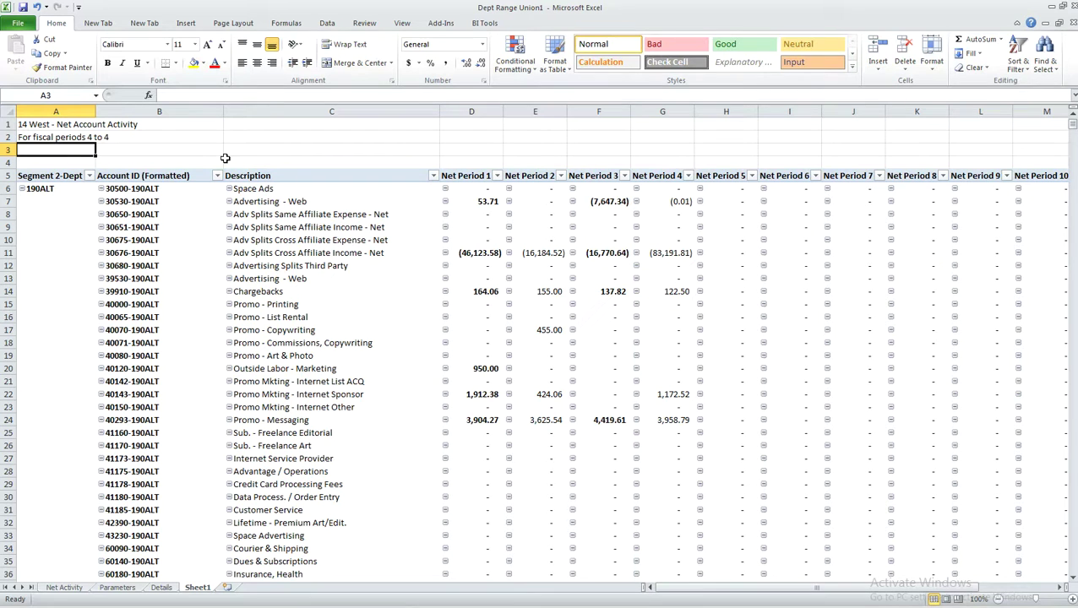
type("Dep")
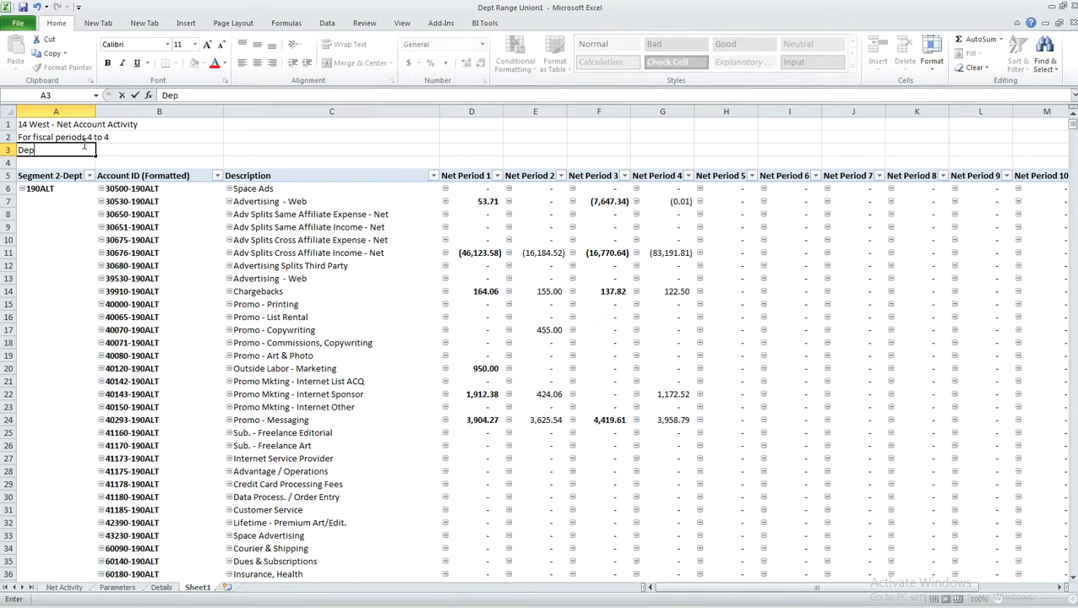
type("artments")
key("Escape")
Enter the formula ="Departments:3:3"&+Parameters!$D$6&+" to"&+Parameters!$D$7 in cell A3 for the department range.
type("=\"")
type("D")
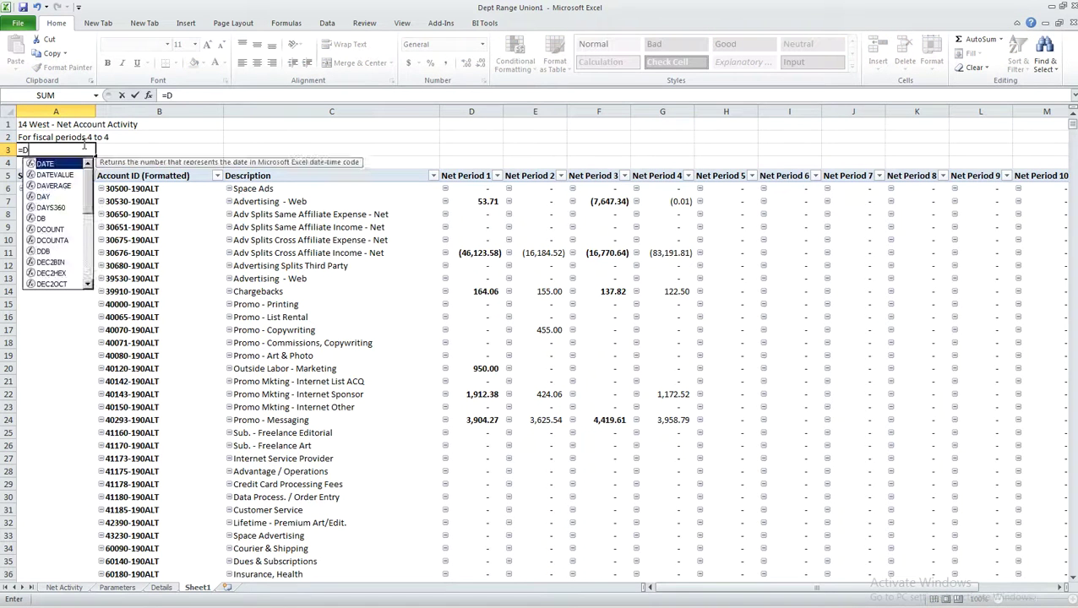
key("BackSpace")
type("\"Departments")
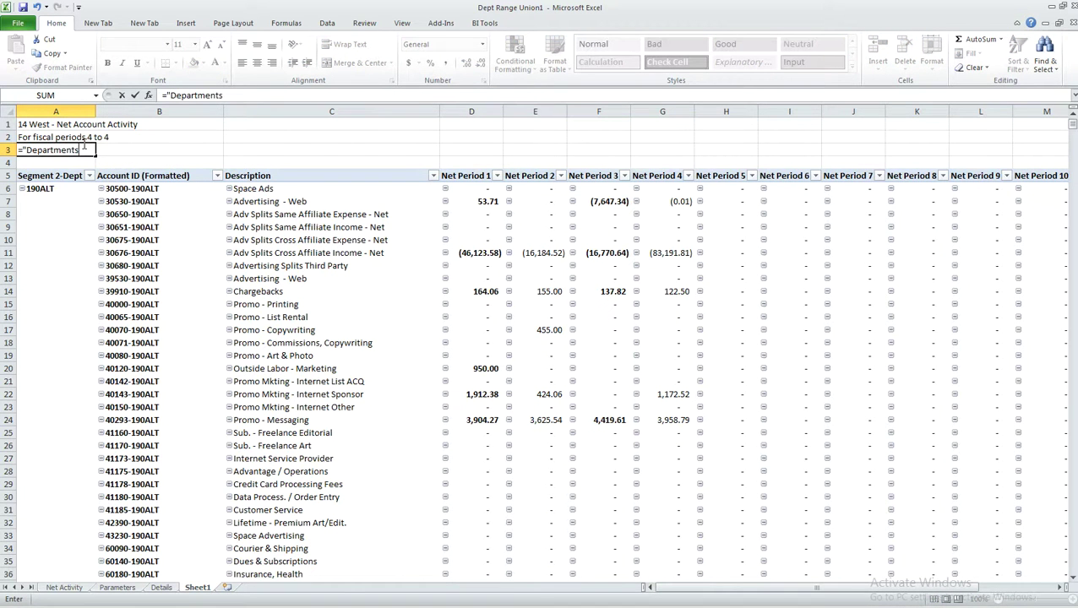
type(":3:3\"&+")
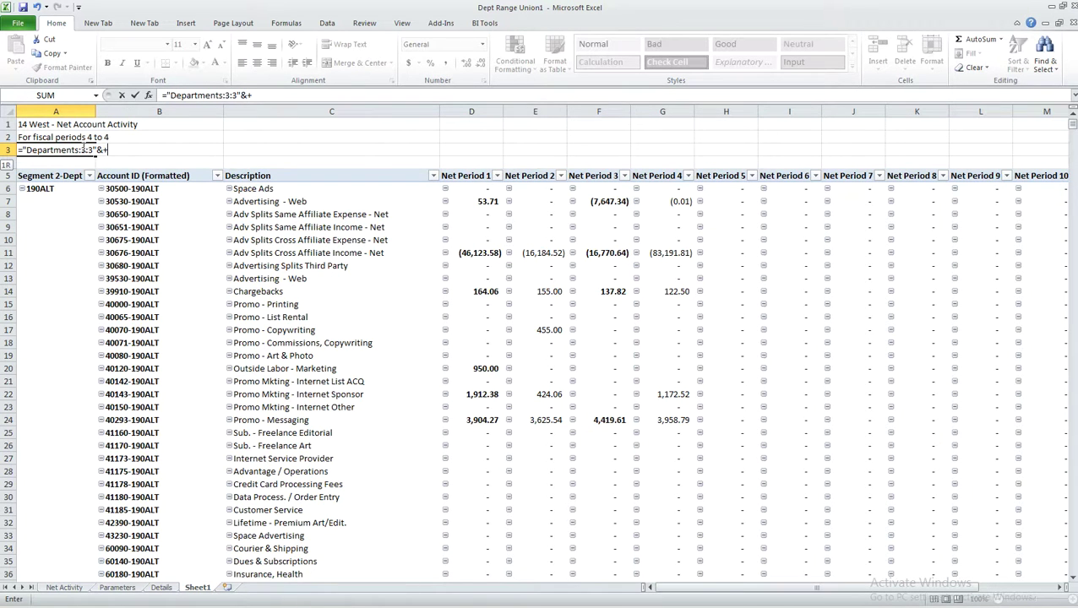
left_click(124, 588)
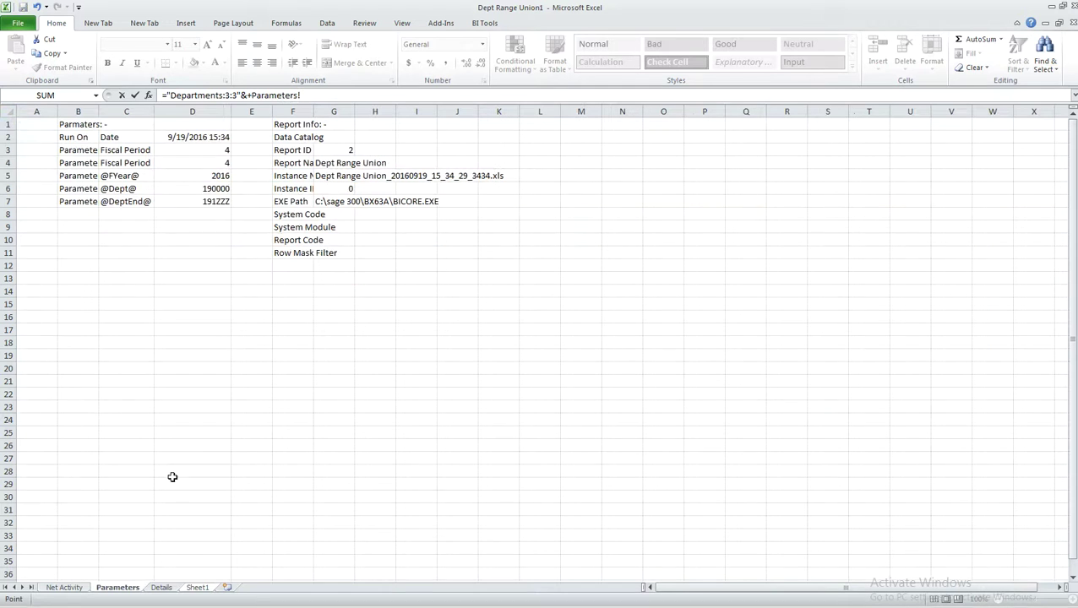
left_click(207, 189)
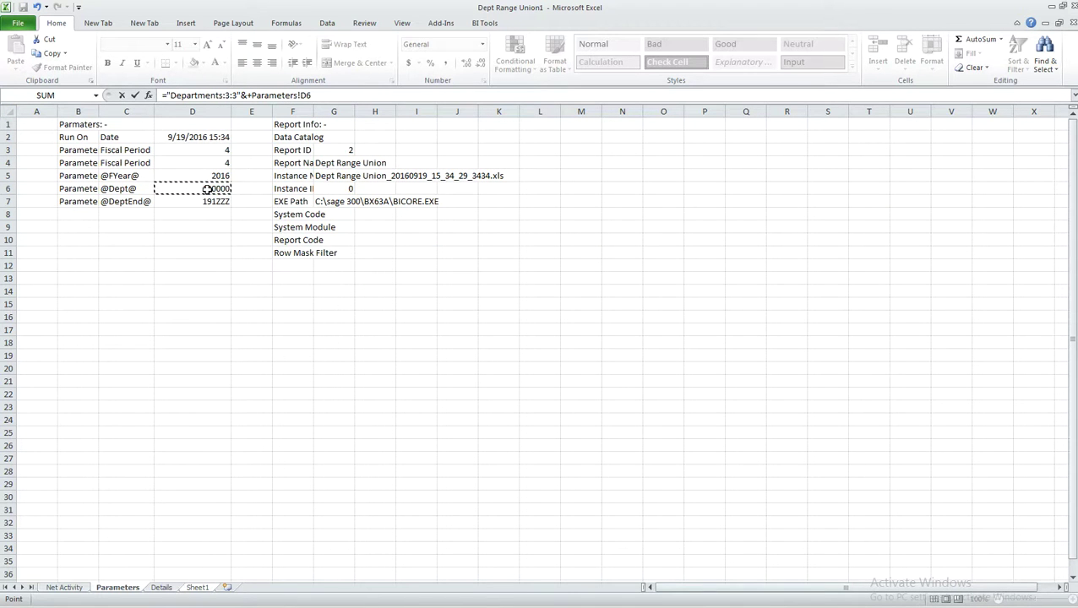
key("F4")
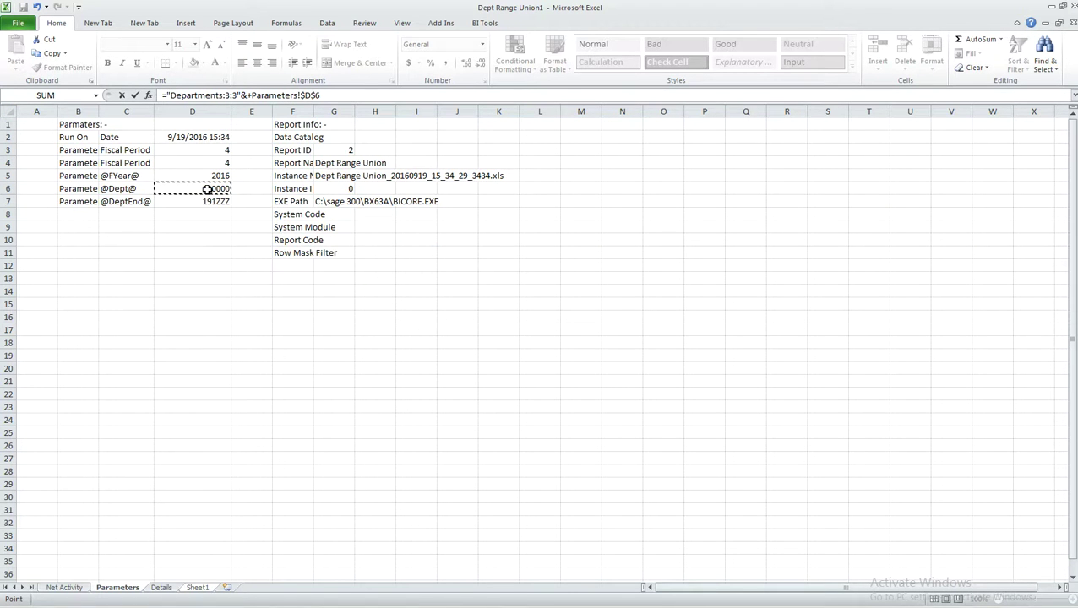
type("&+\" to\"&+")
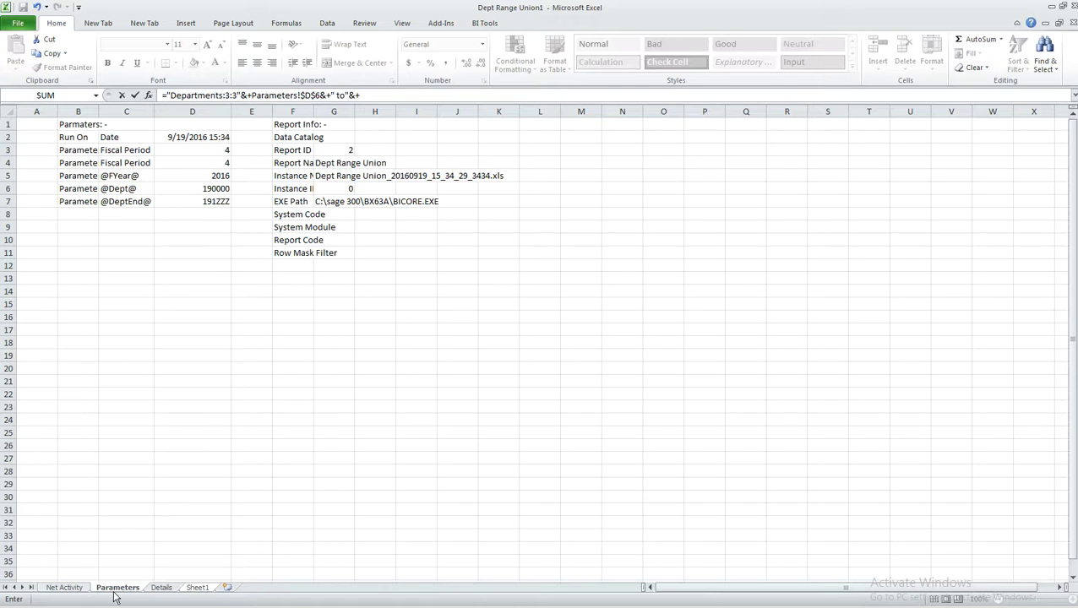
left_click(223, 201)
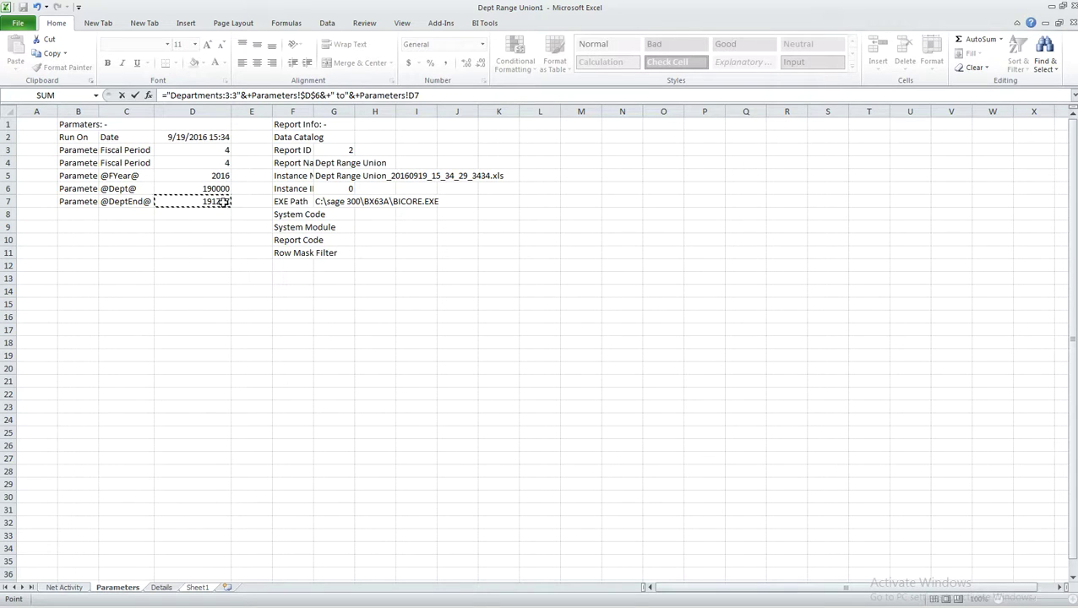
key("F4")
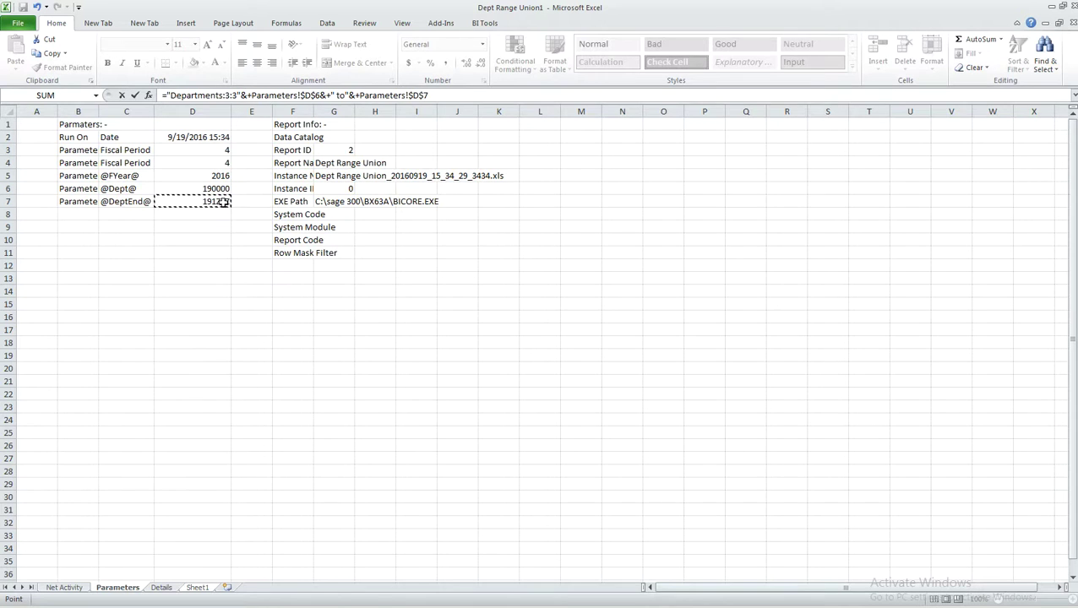
key("Return")
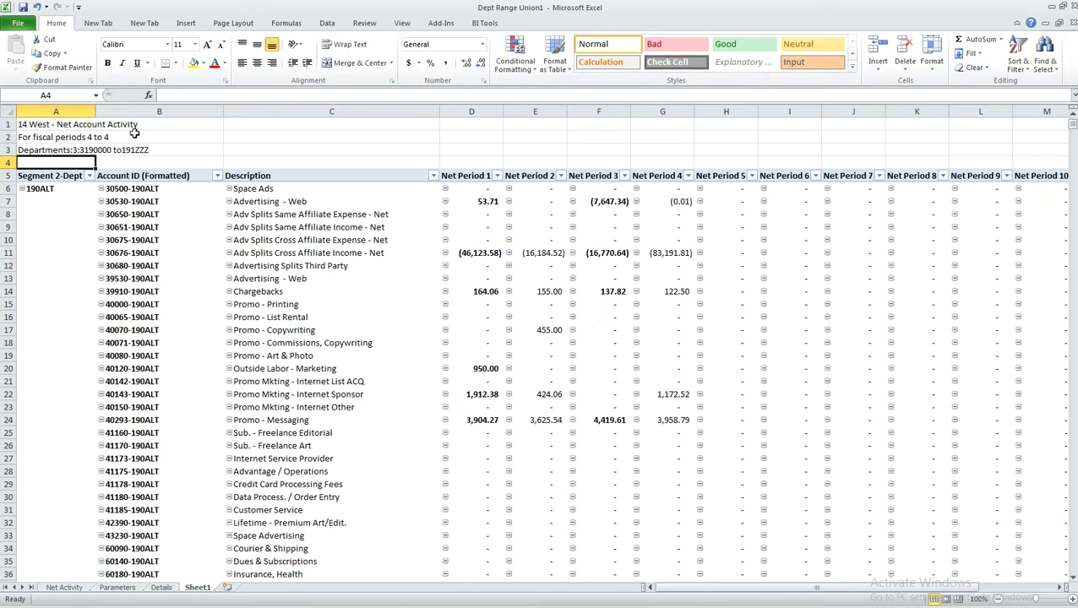
Enter the label "Fiscal Year:" in cell A4 and move to cell B4.
type("Fi")
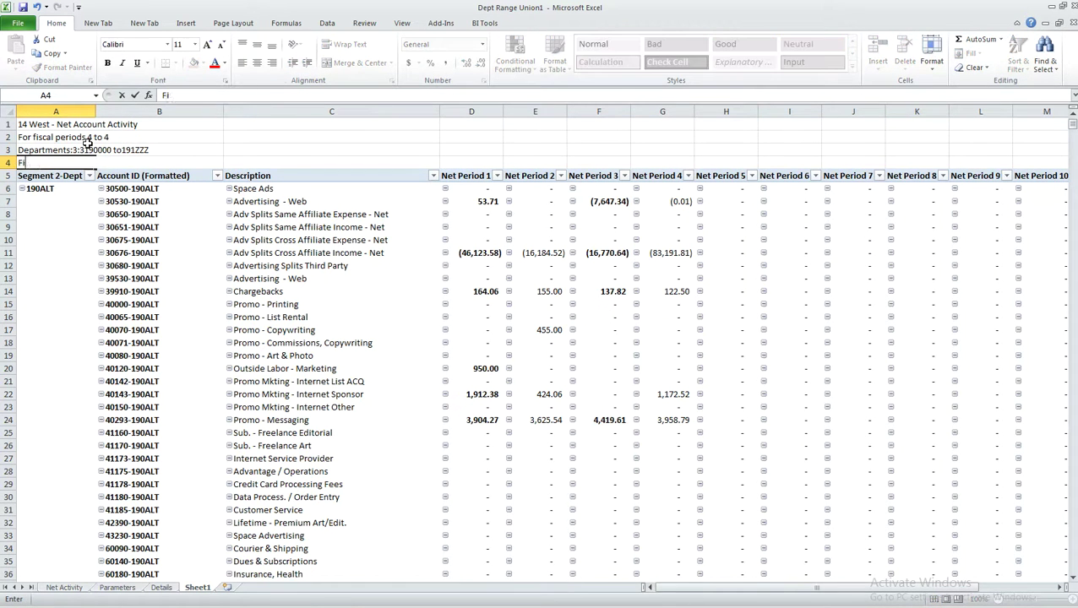
type("scal Year:")
key("Tab")
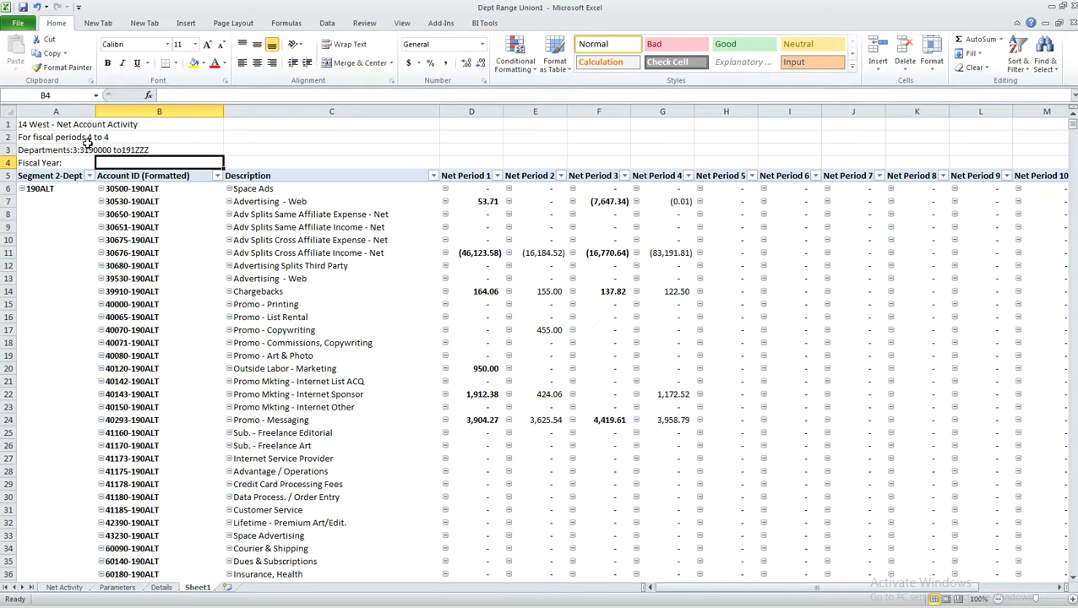
Link cell B4 to the fiscal year with +Parameters!D5, and insert a blank row above the PivotTable's header row.
type("+")
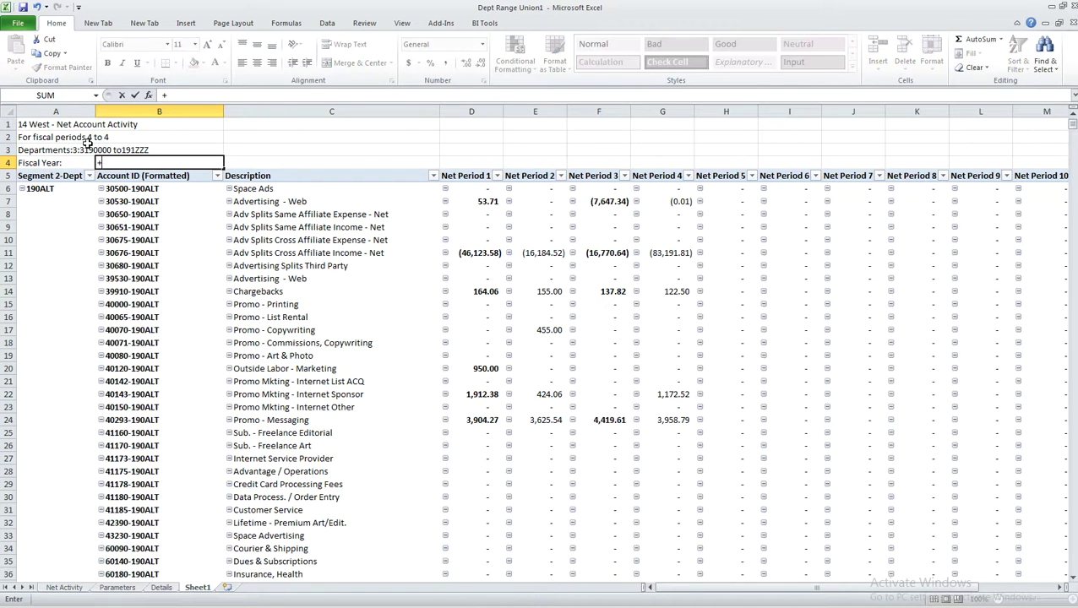
left_click(129, 590)
left_click(226, 177)
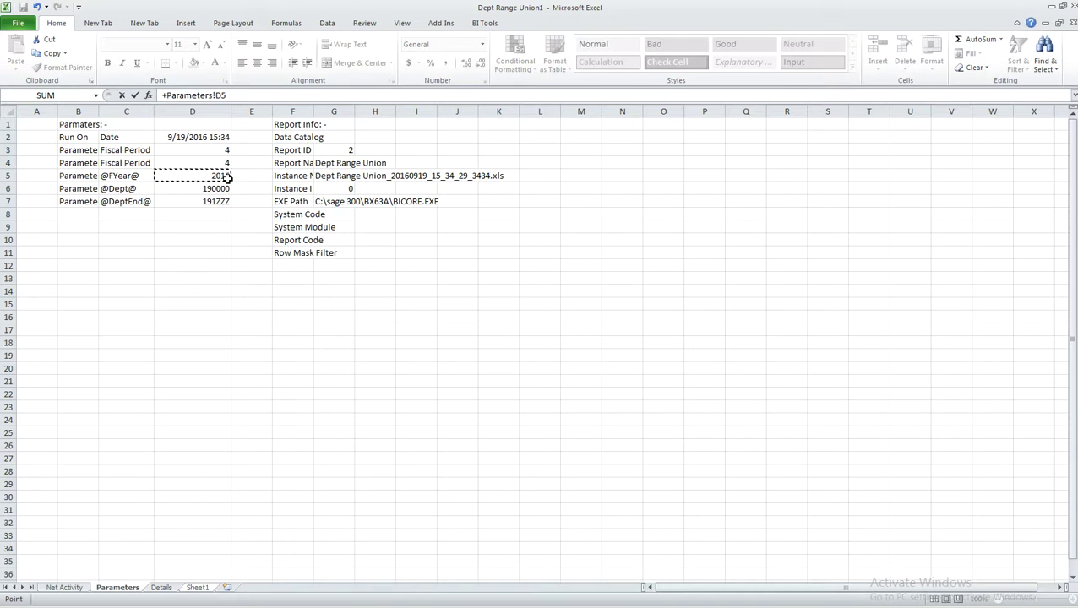
key("Return")
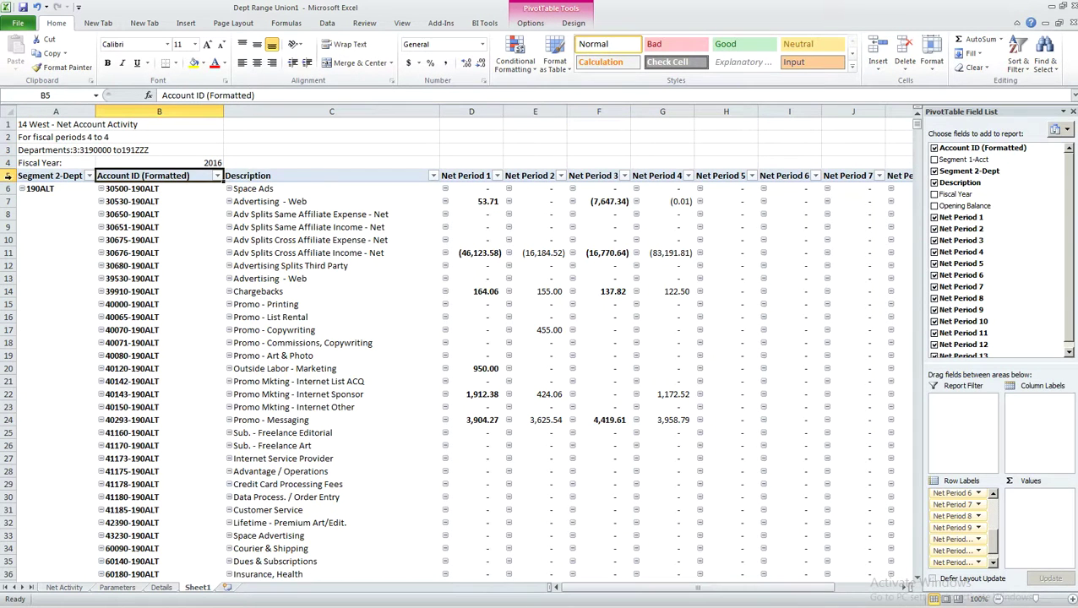
right_click(8, 175)
left_click(46, 263)
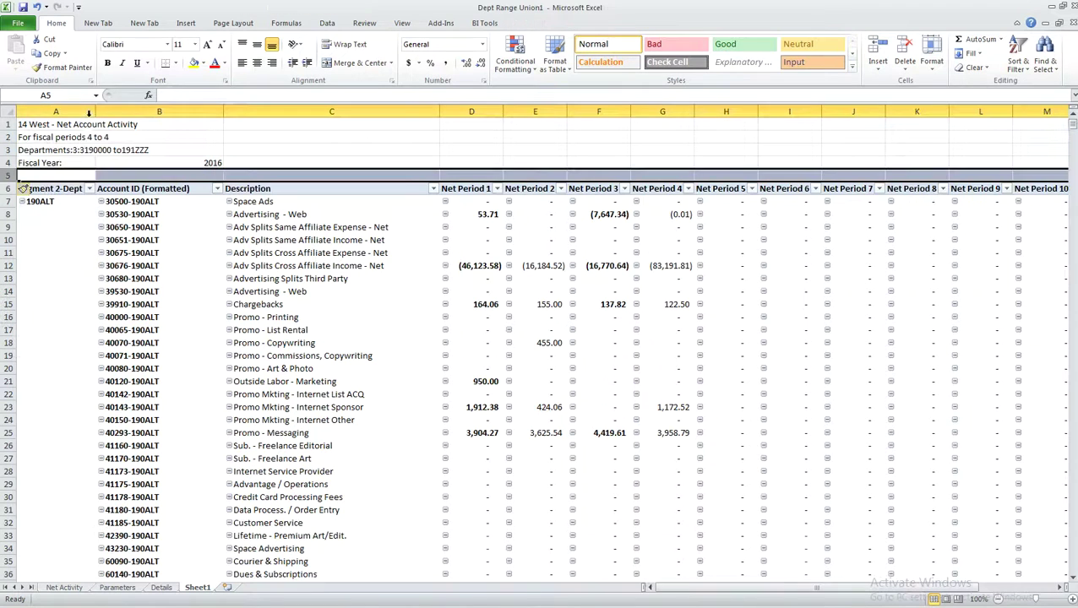
Make the report title in cell A1 bold and enlarge its font by two increments.
left_click(78, 124)
left_click(107, 63)
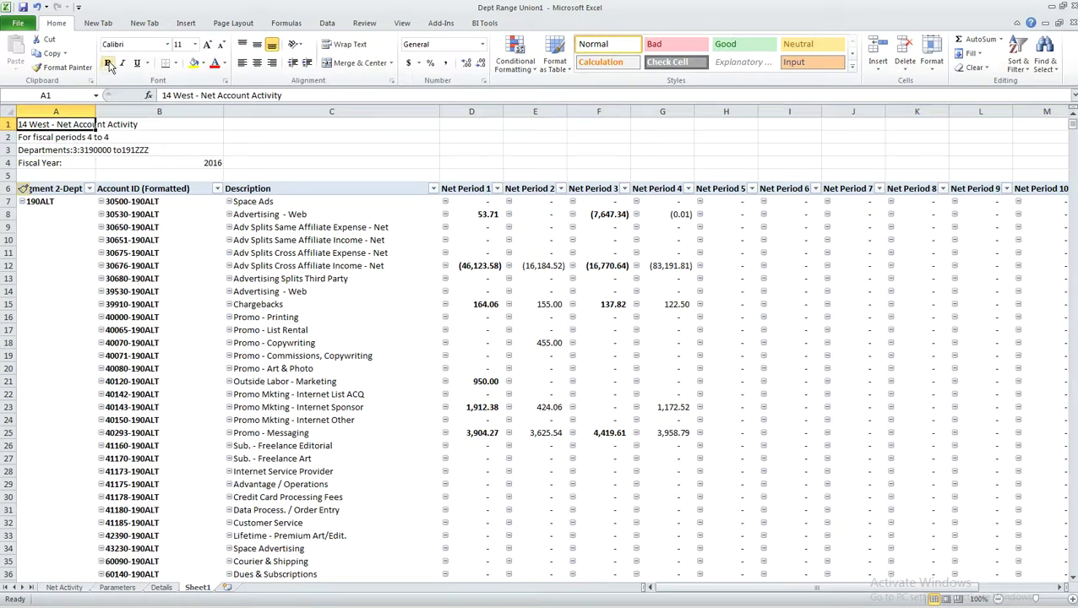
left_click(207, 45)
left_click(207, 45)
Format the header lines in A2:B4 as bold and left-aligned.
left_click_drag(38, 140, 143, 169)
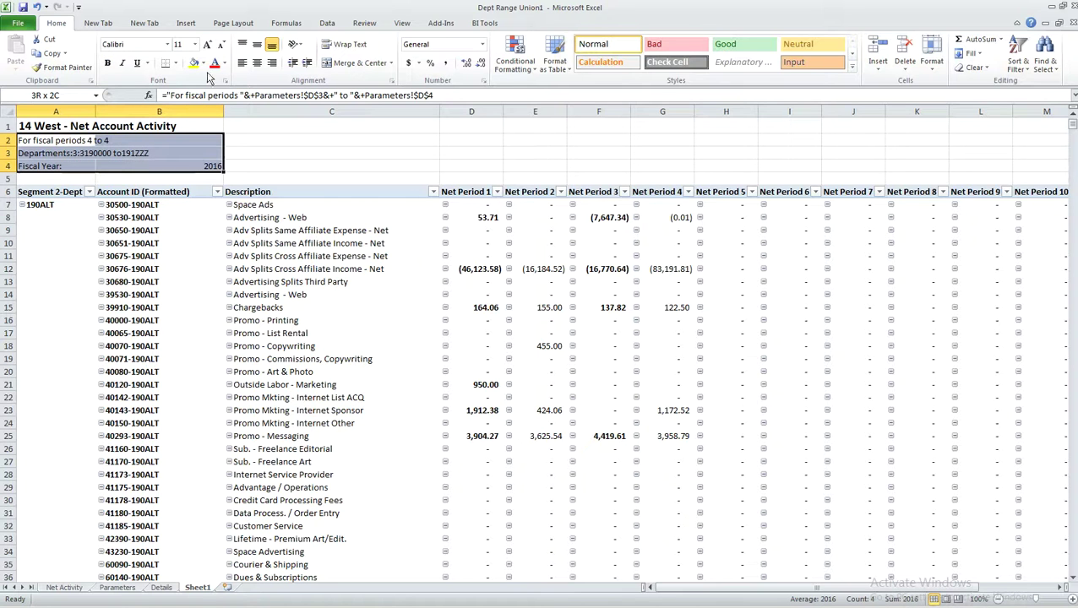
left_click(106, 64)
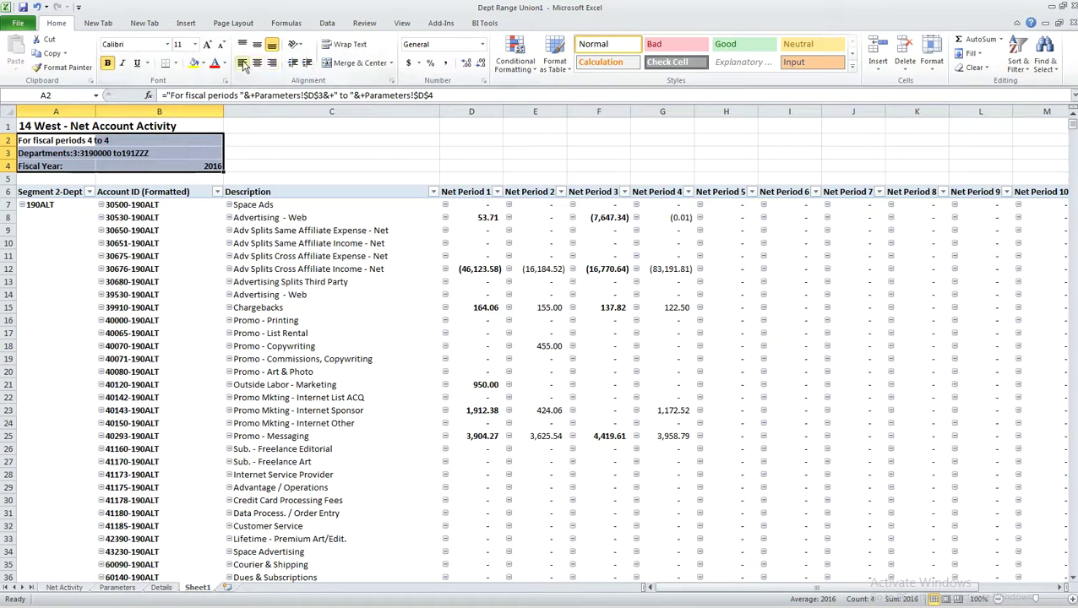
left_click(242, 64)
left_click(256, 163)
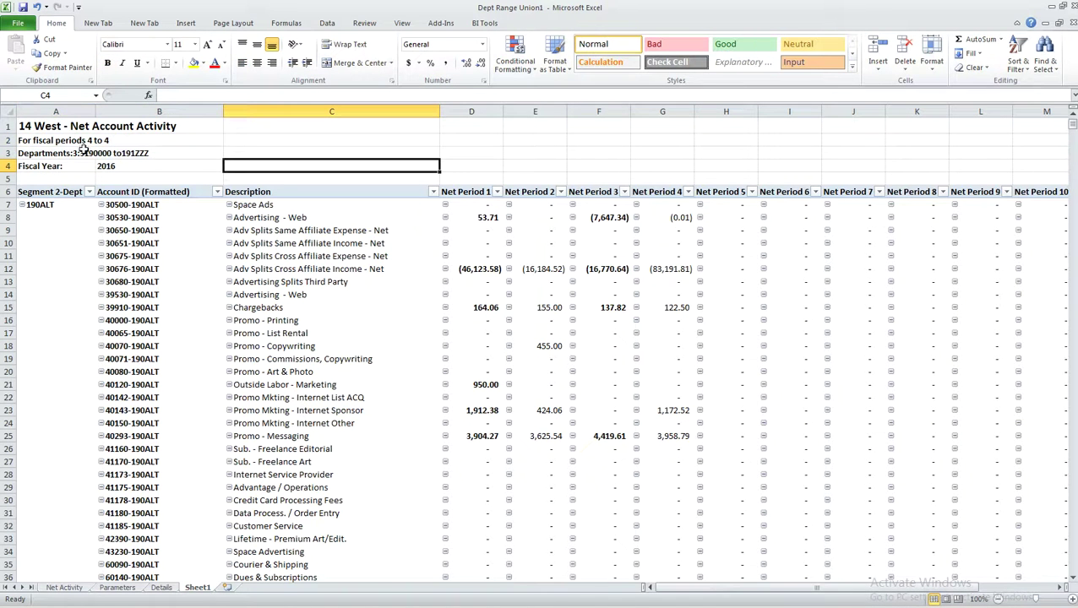
Correct the cell A3 formula to ="Departments: "&+Parameters!$D$6&+" to"&+Parameters!$D$7, replacing the stray 3:3 with a space.
left_click(50, 153)
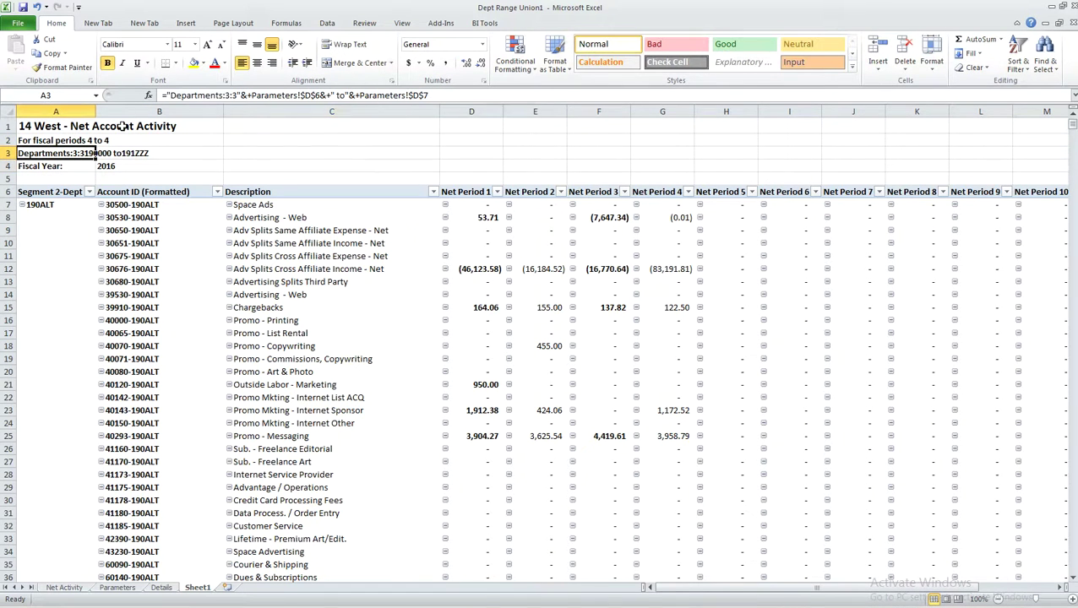
left_click(230, 95)
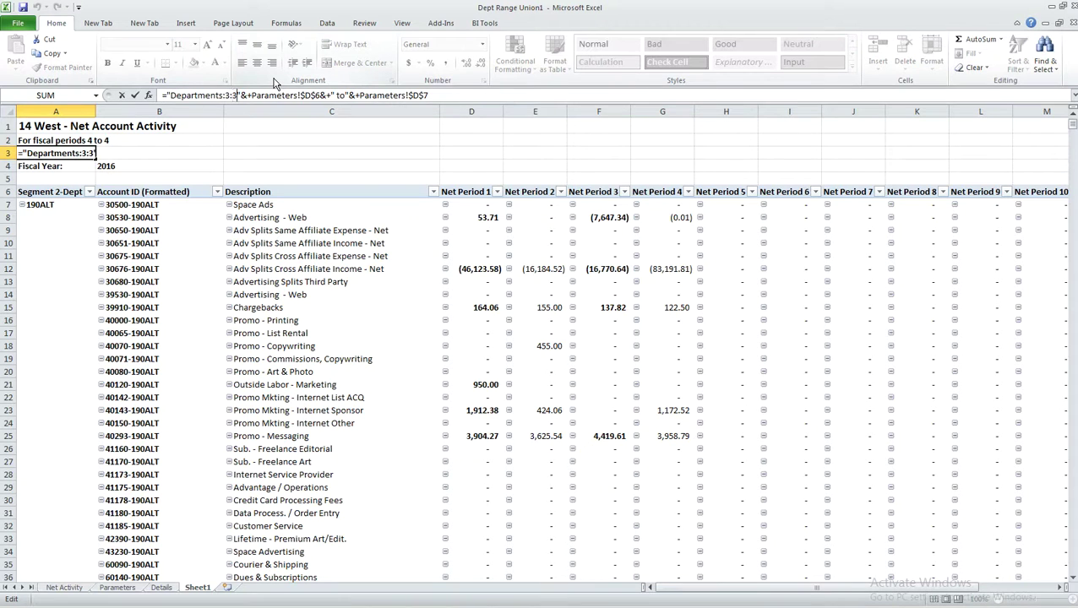
key("BackSpace")
key("BackSpace")
key("BackSpace")
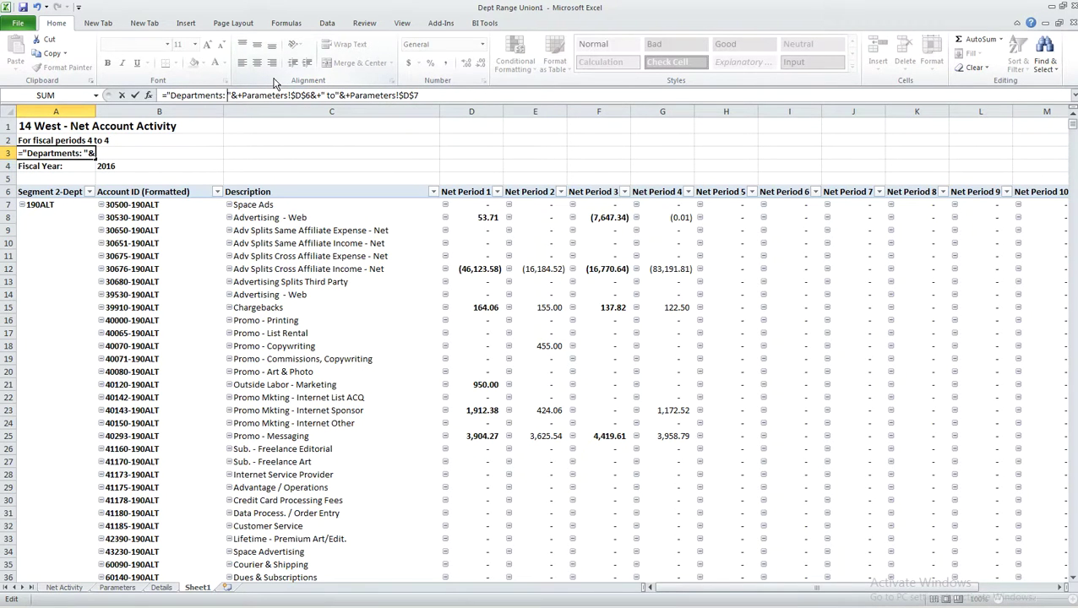
key("Return")
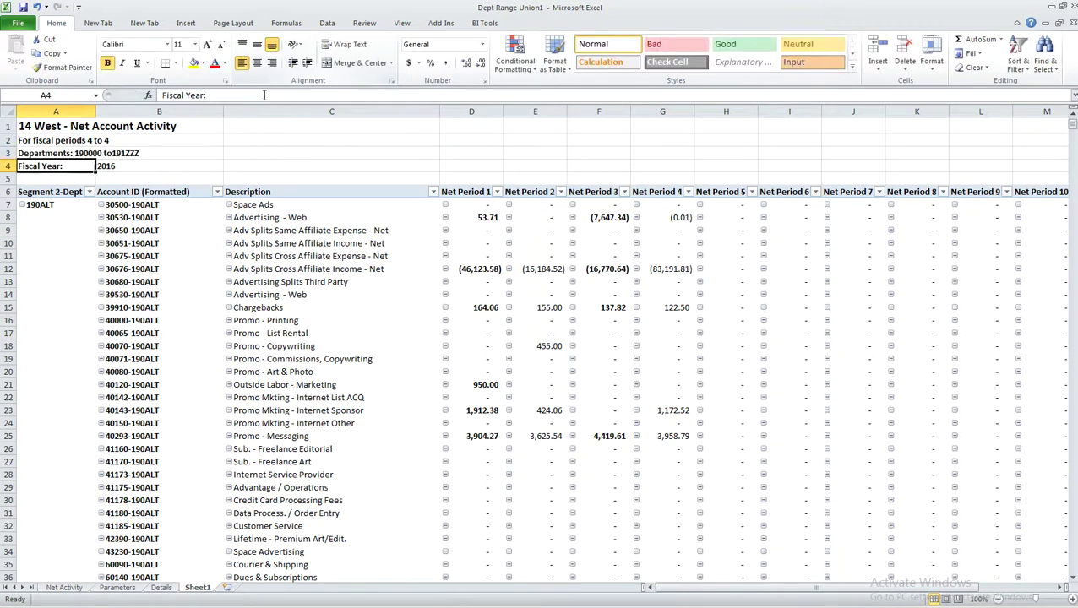
left_click(103, 155)
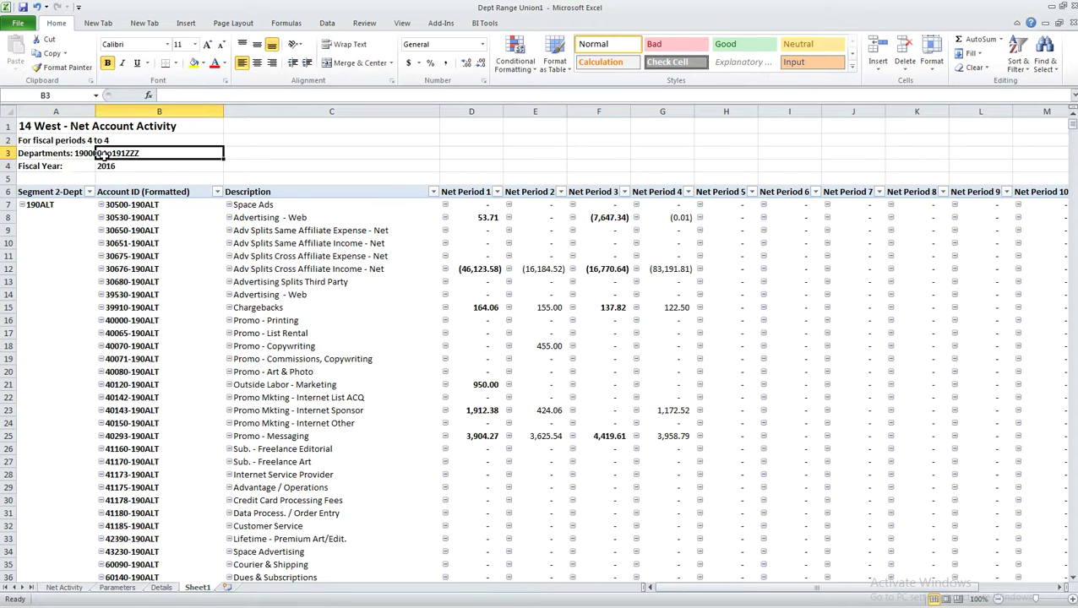
Apply Pivot Style Medium 9 to the PivotTable.
left_click(38, 204)
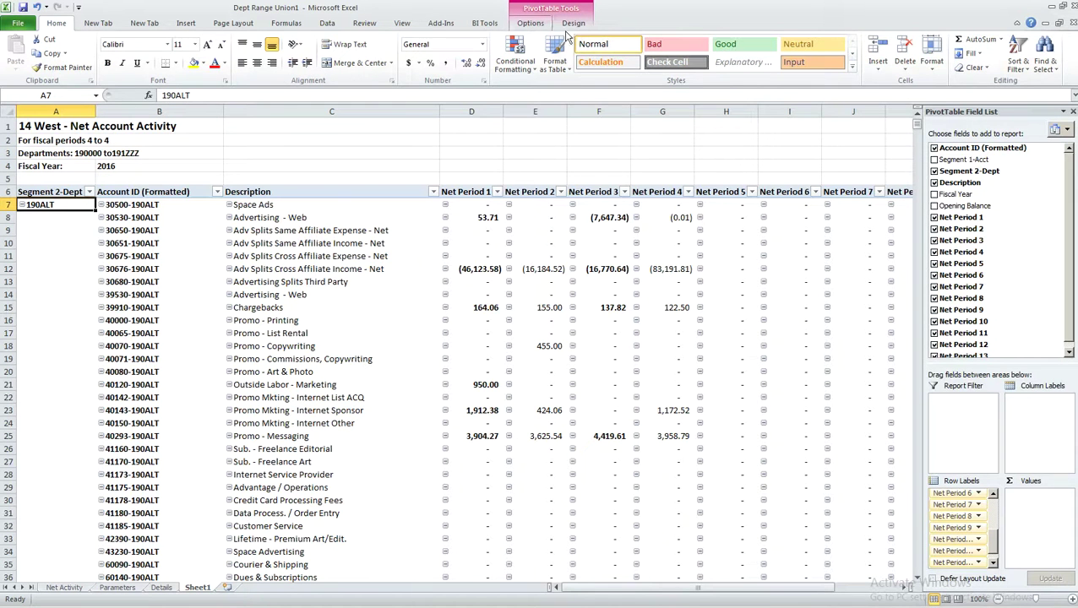
left_click(570, 24)
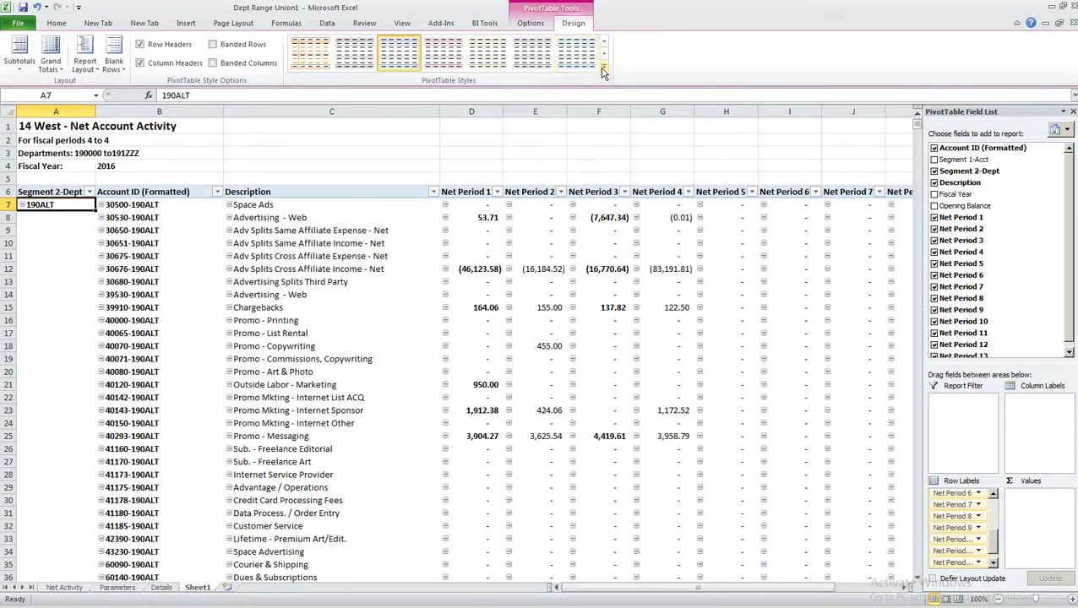
left_click(602, 72)
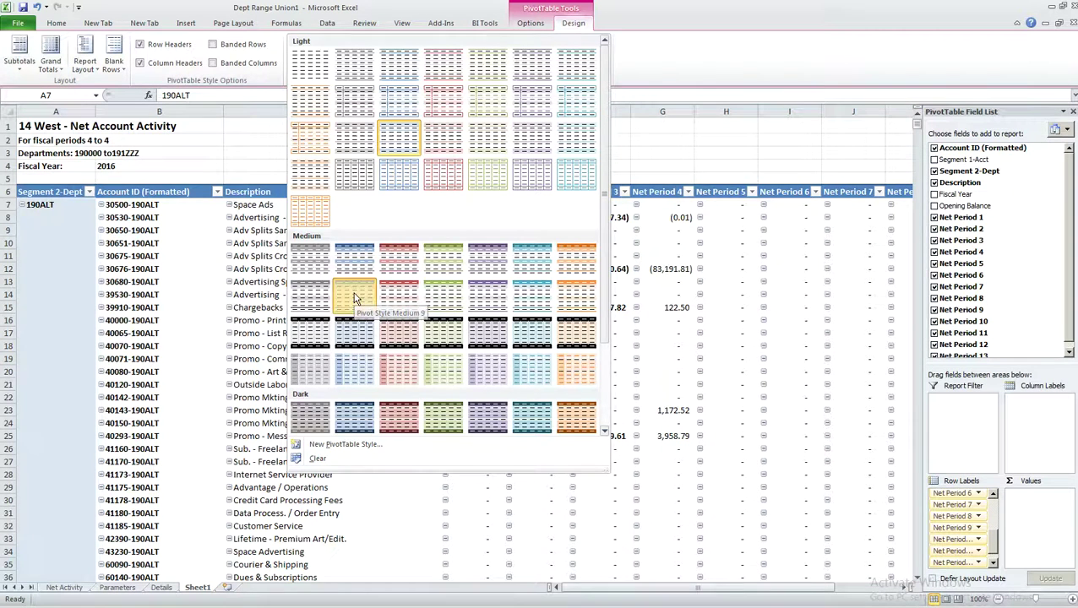
left_click(355, 297)
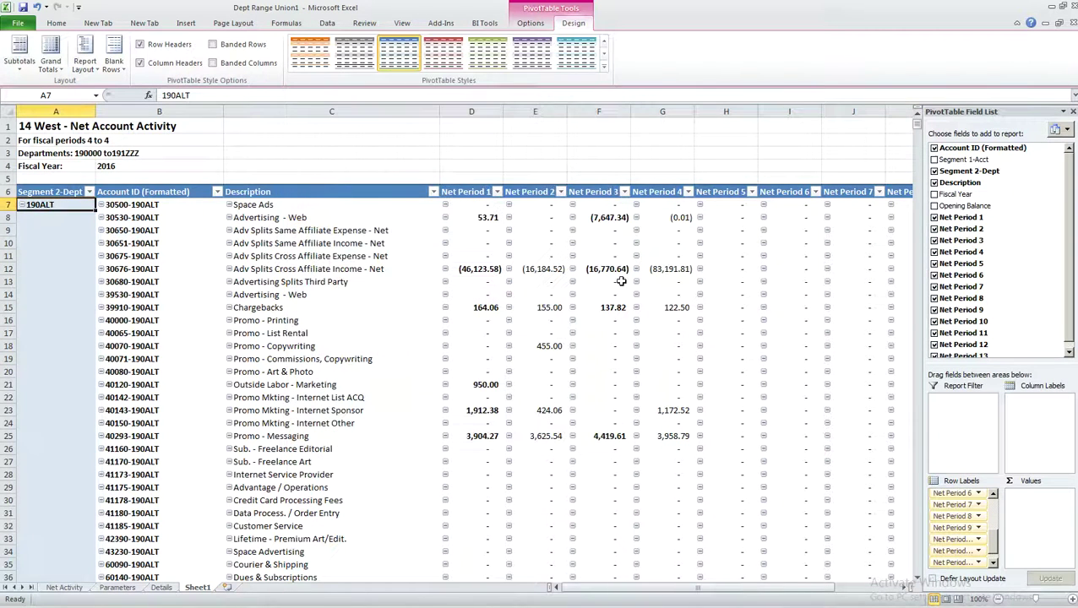
left_click(68, 179)
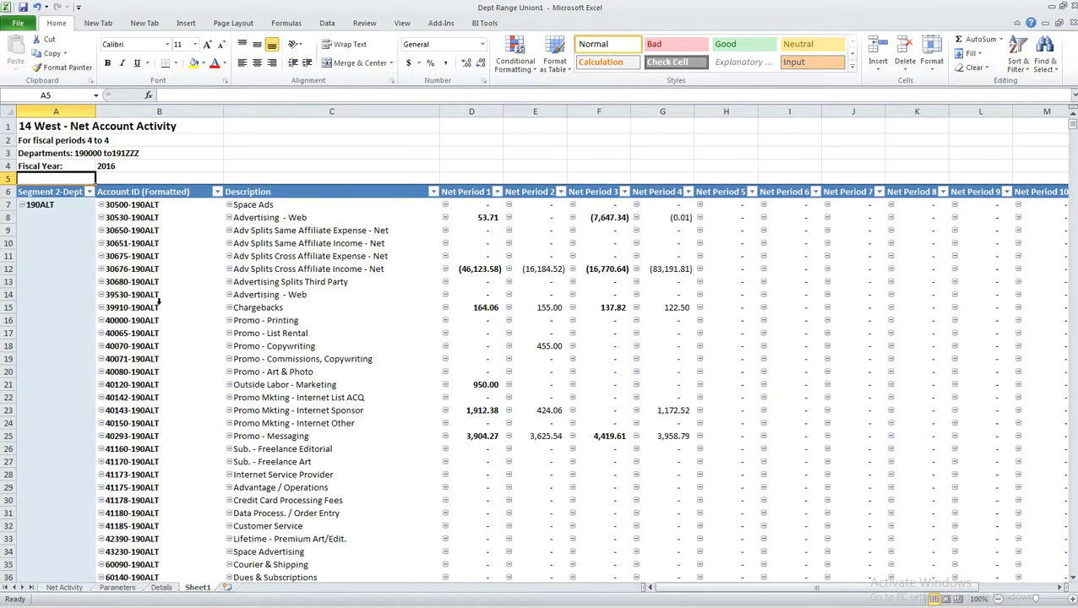
Rename the PivotTable's worksheet from Sheet1 to "Pivot - Net Activity".
double_click(208, 588)
type("Pivot")
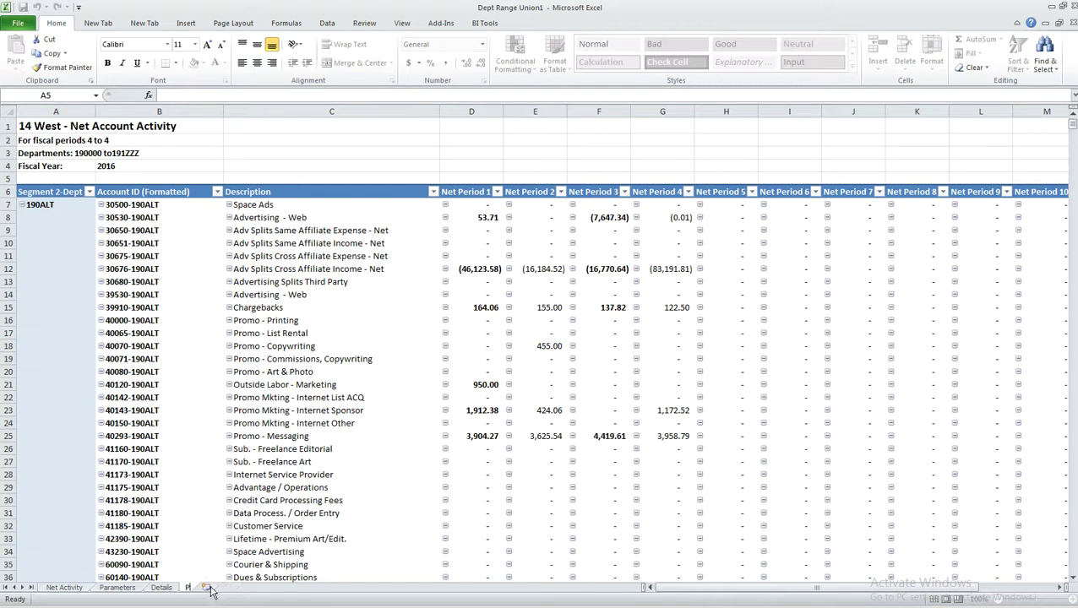
type(" - Net Activity")
key("Return")
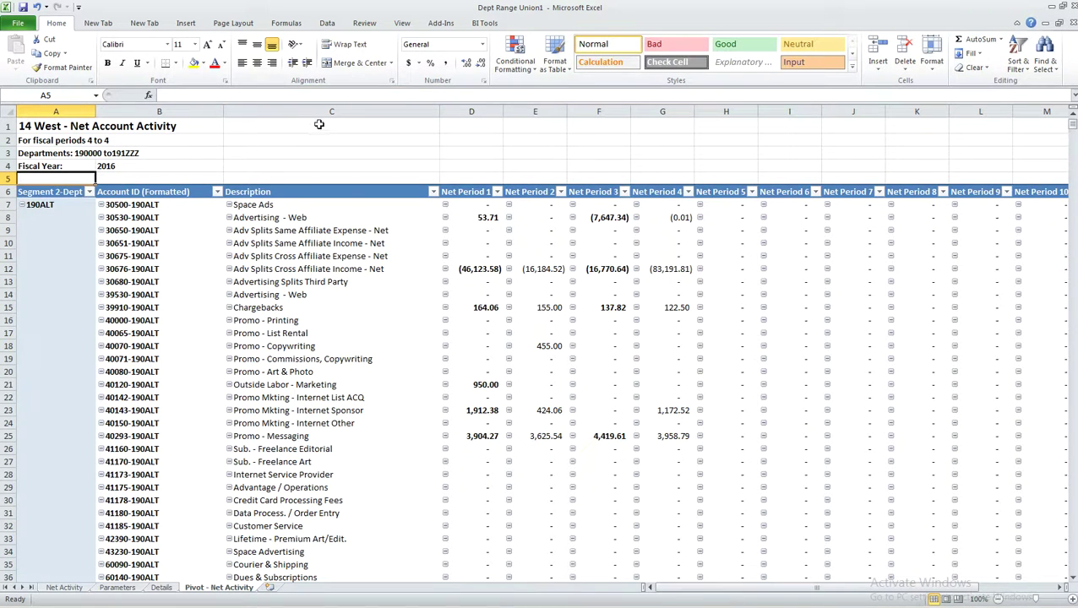
left_click(318, 124)
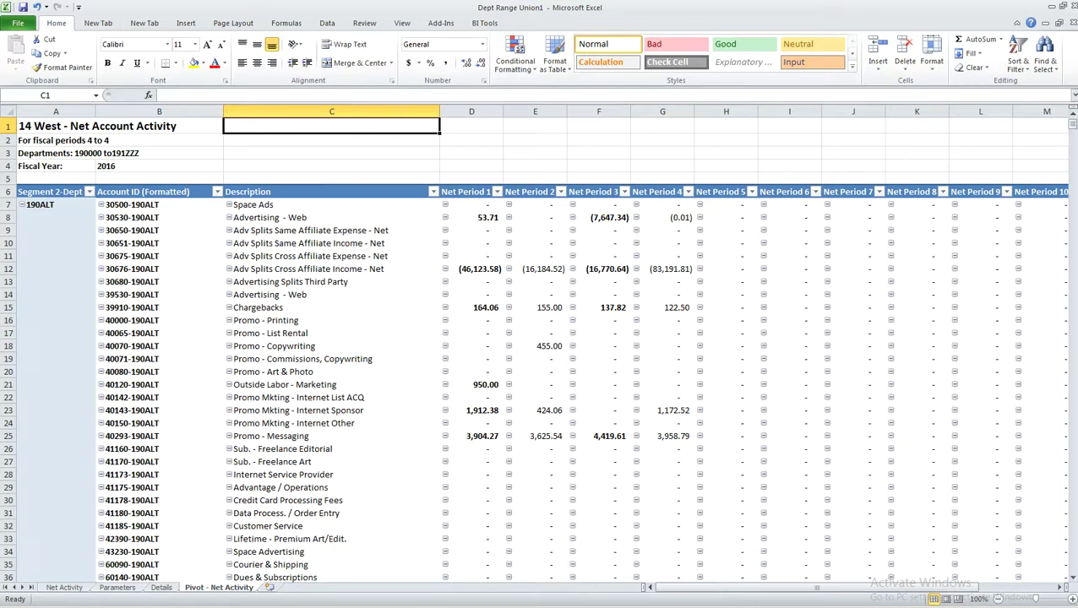
Switch to Sage 300 Intelligence Reporting and start saving workbook Dept Range Union1 as the Excel template for the Dept Range Union report.
mouse_move(278, 607)
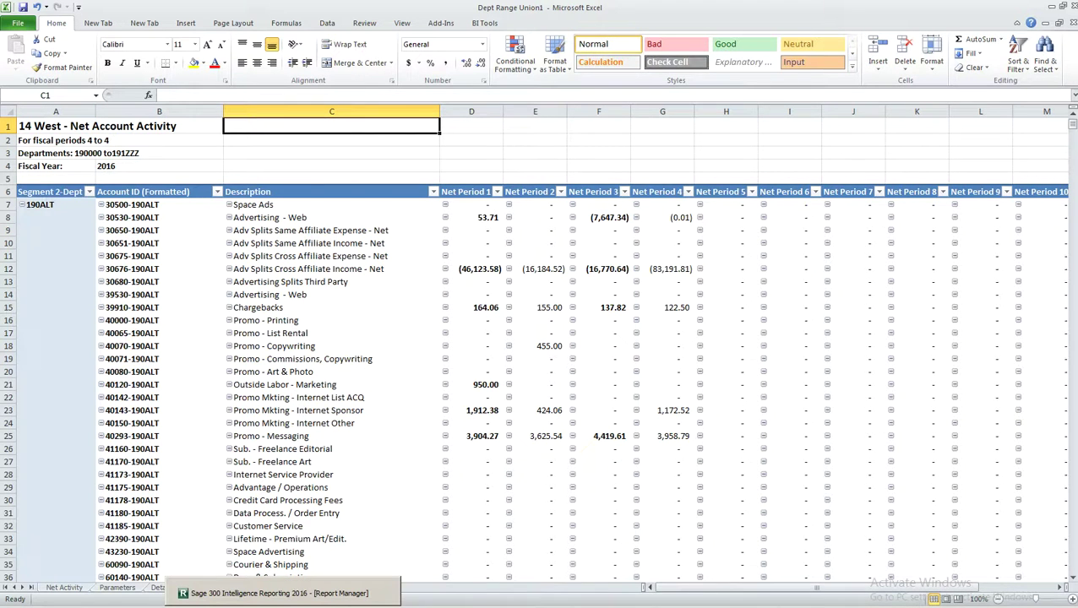
left_click(278, 593)
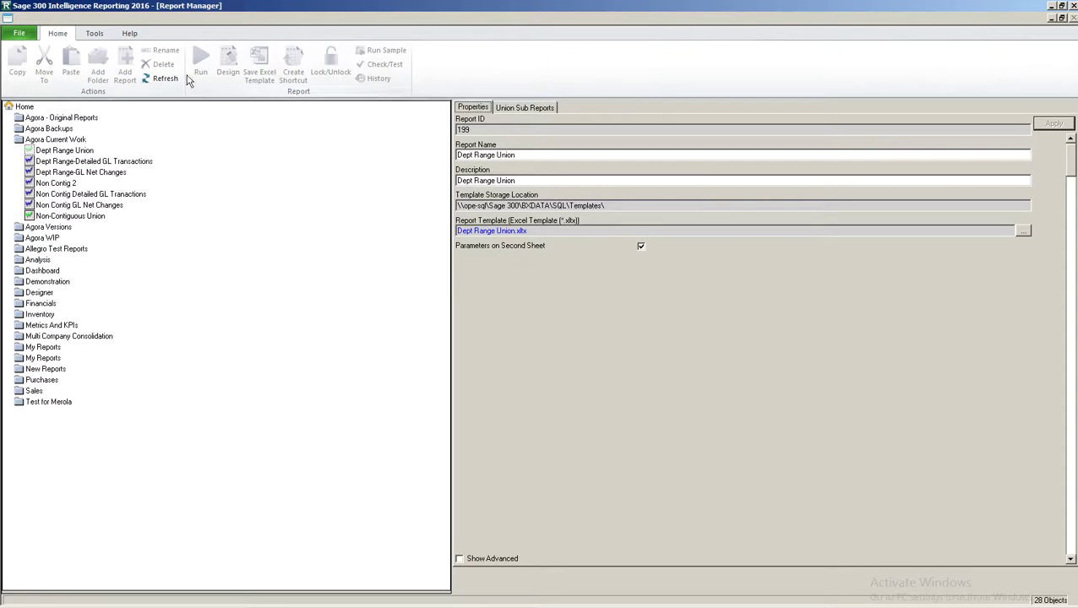
left_click(65, 151)
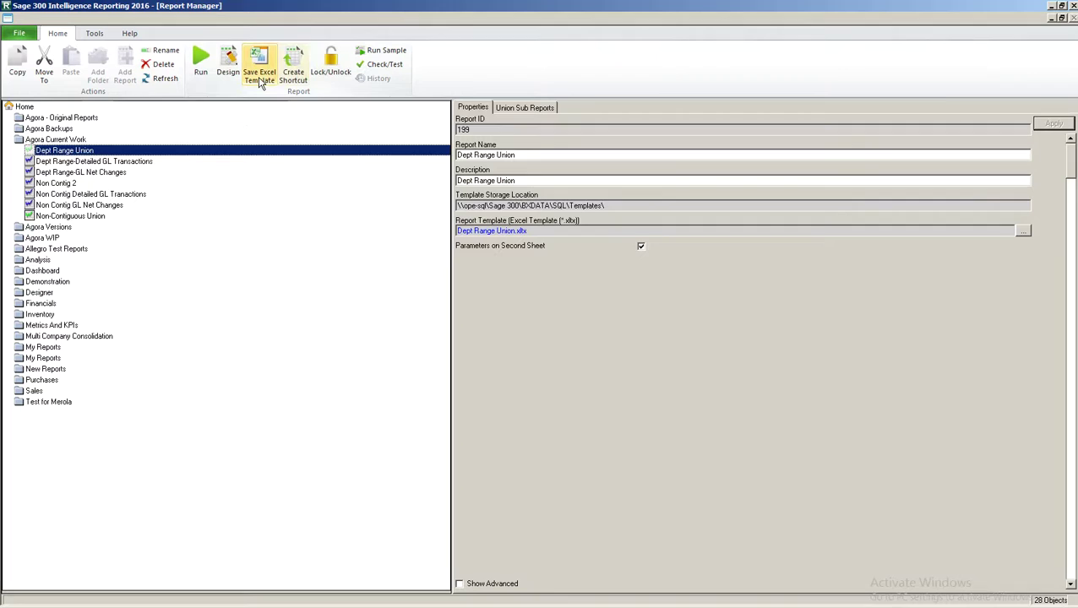
left_click(260, 81)
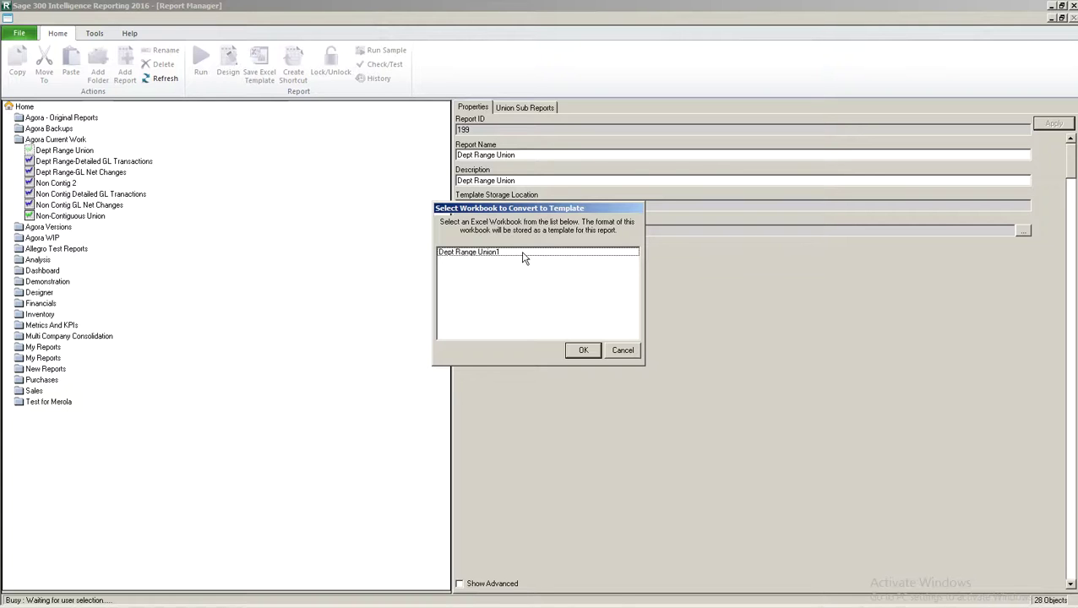
left_click(523, 253)
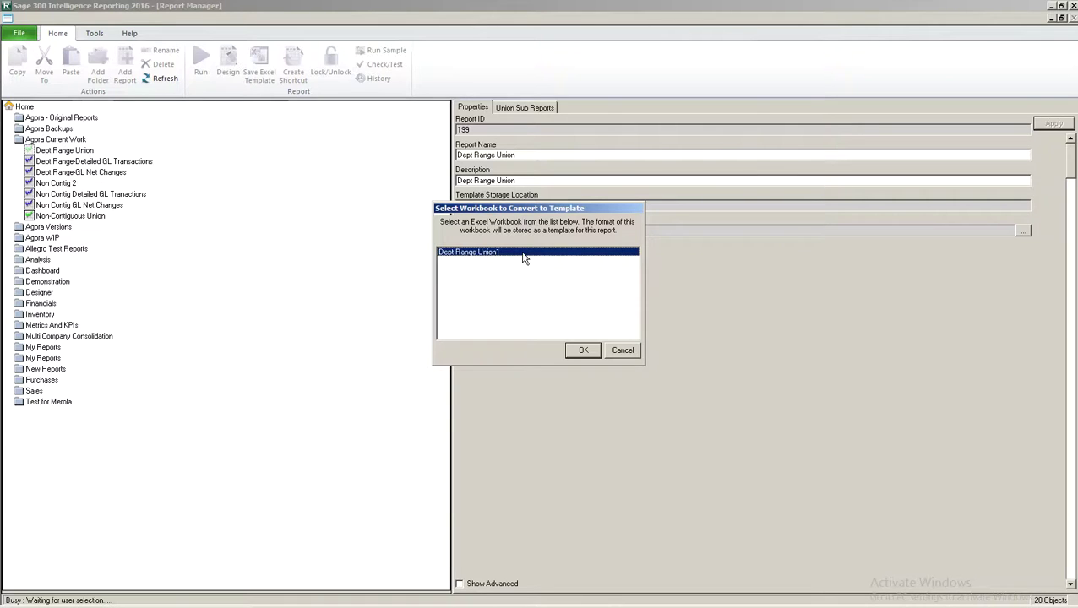
left_click(587, 349)
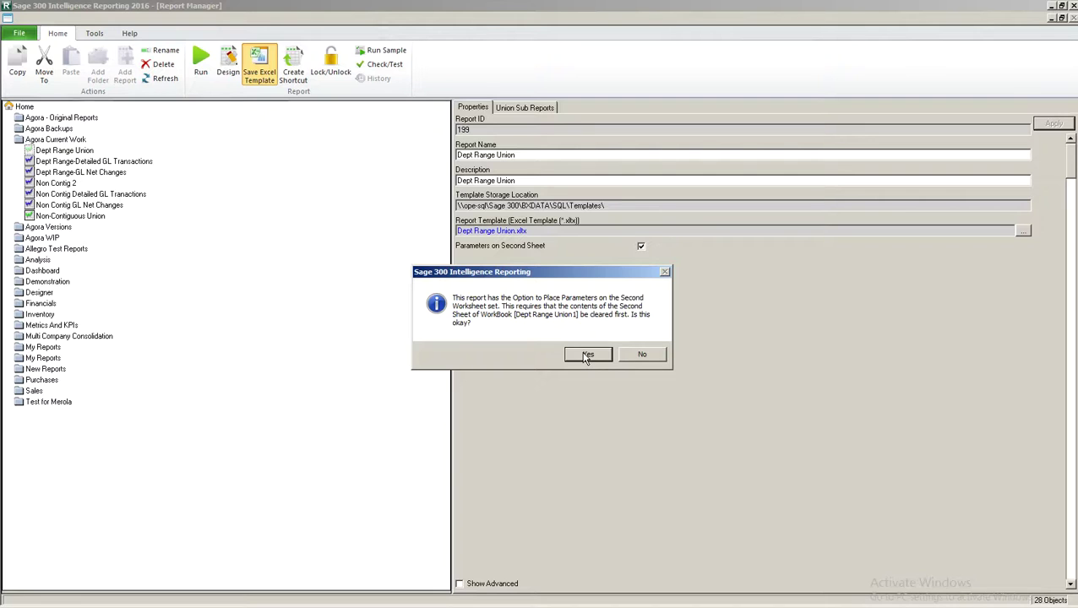
Save the template as Dept Range Union.xltx, allowing the second sheet to clear, switching off "Save Data with Table Layout" and replacing the existing file.
left_click(587, 356)
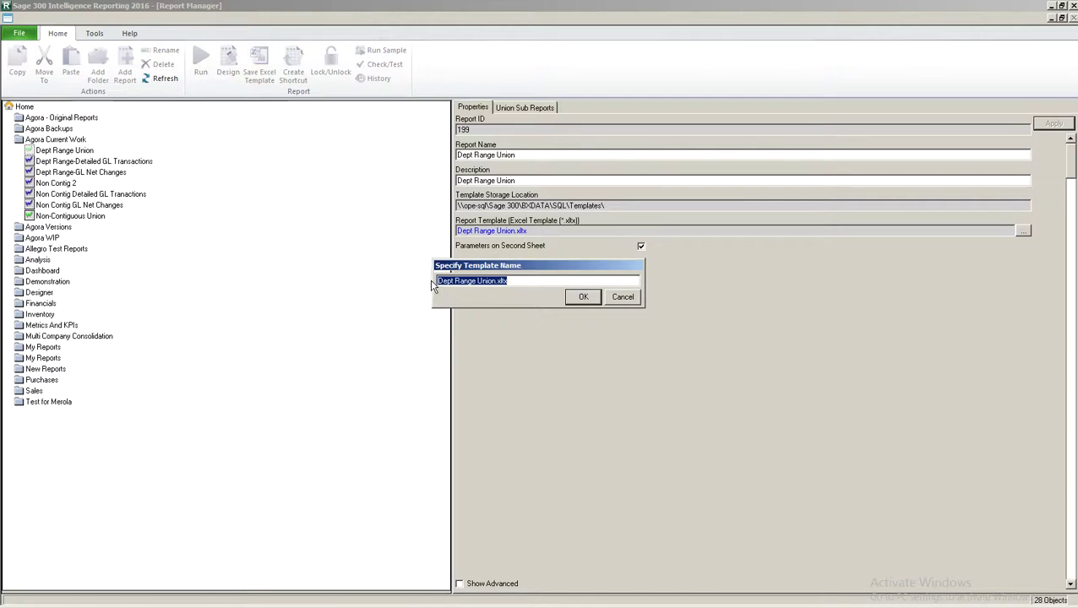
left_click(583, 296)
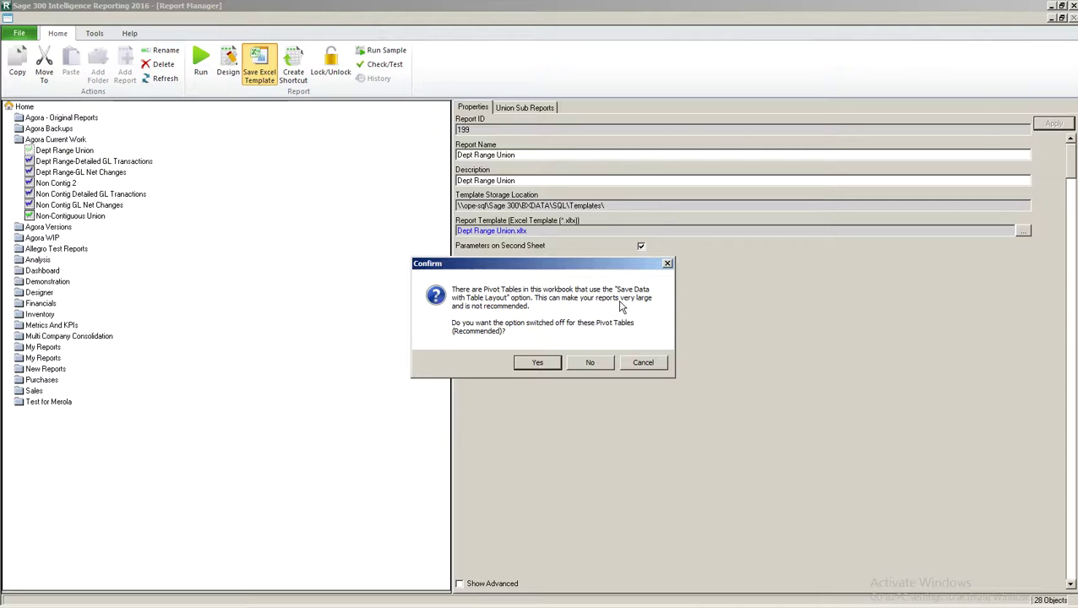
left_click(539, 364)
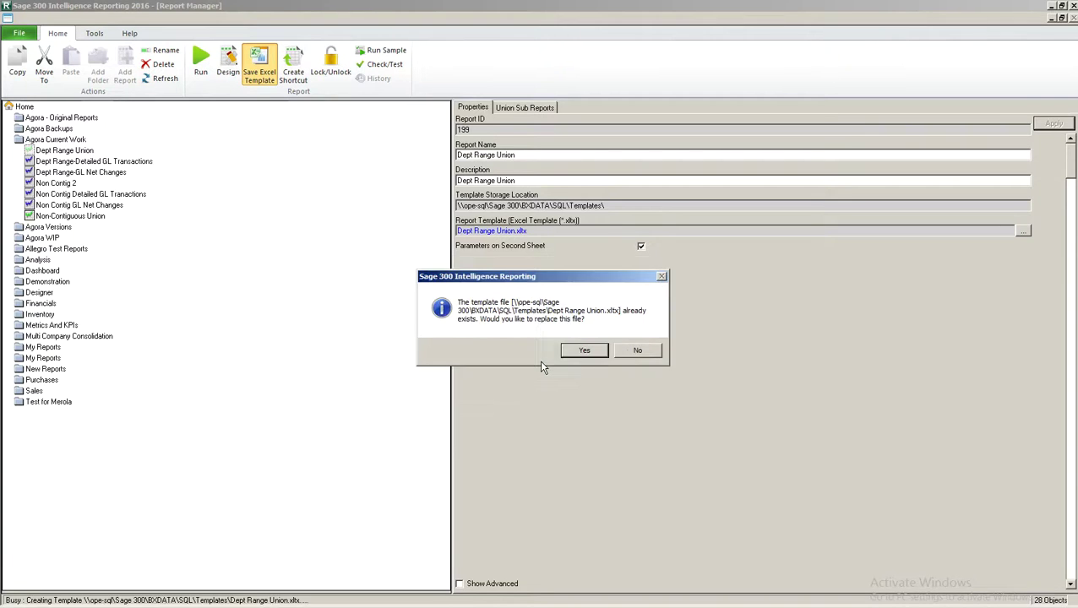
left_click(583, 352)
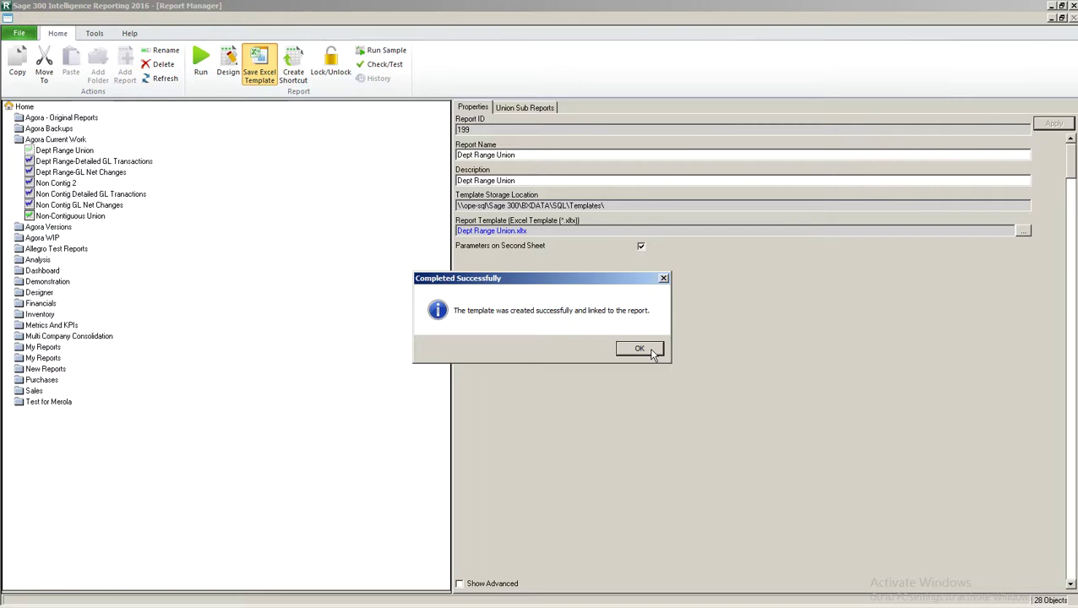
left_click(640, 350)
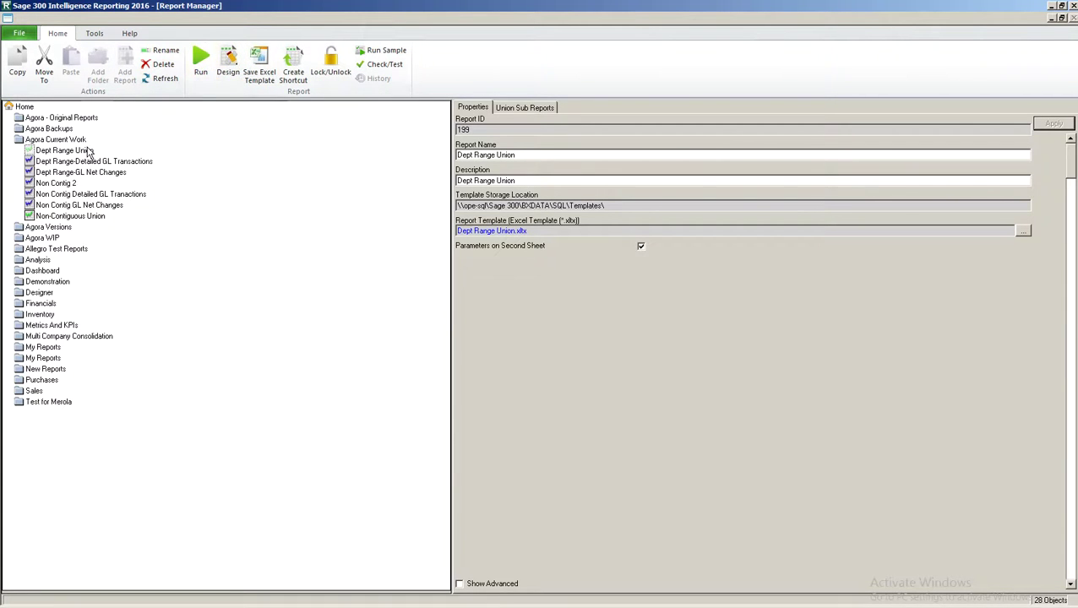
Run the Dept Range Union report for fiscal periods 04 to 04 and a department range from 190000 up to the 191 departments.
left_click(201, 59)
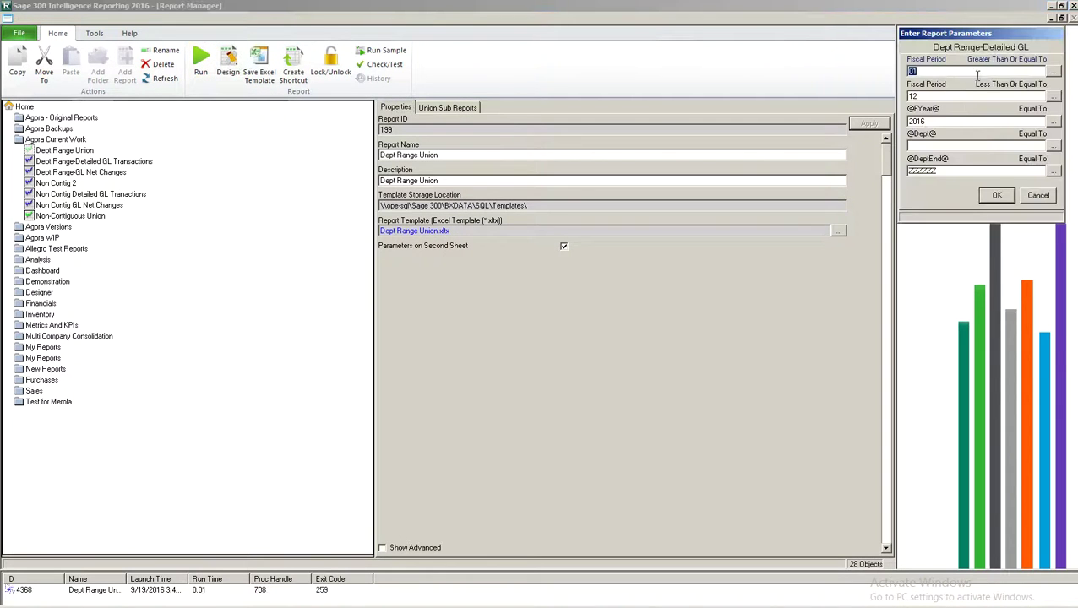
type("4")
key("Tab")
type("04")
key("Tab")
key("Tab")
type("19000")
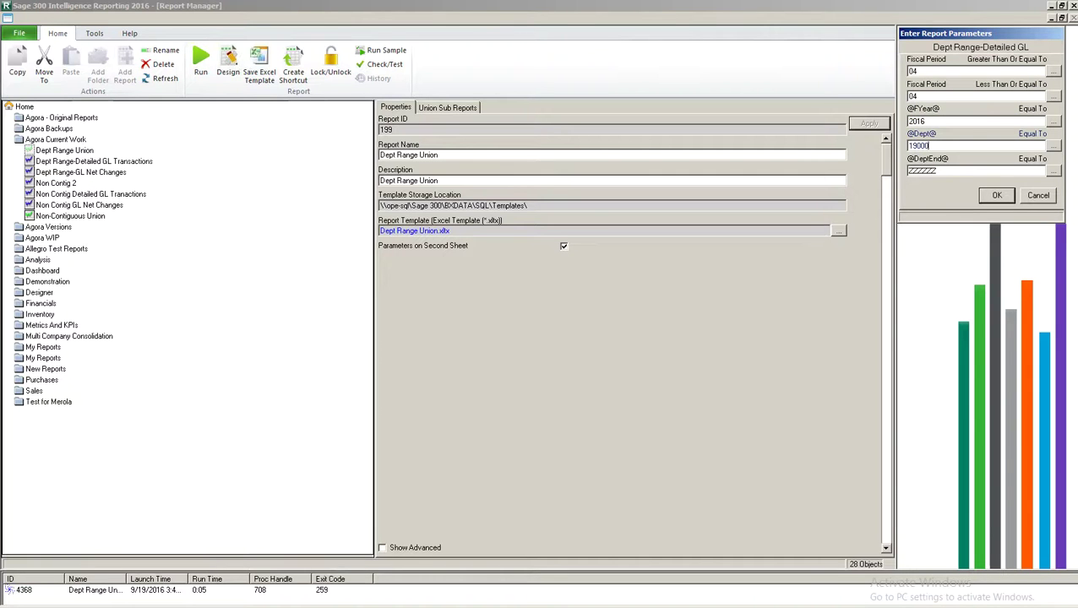
type("0")
key("Tab")
type("1912")
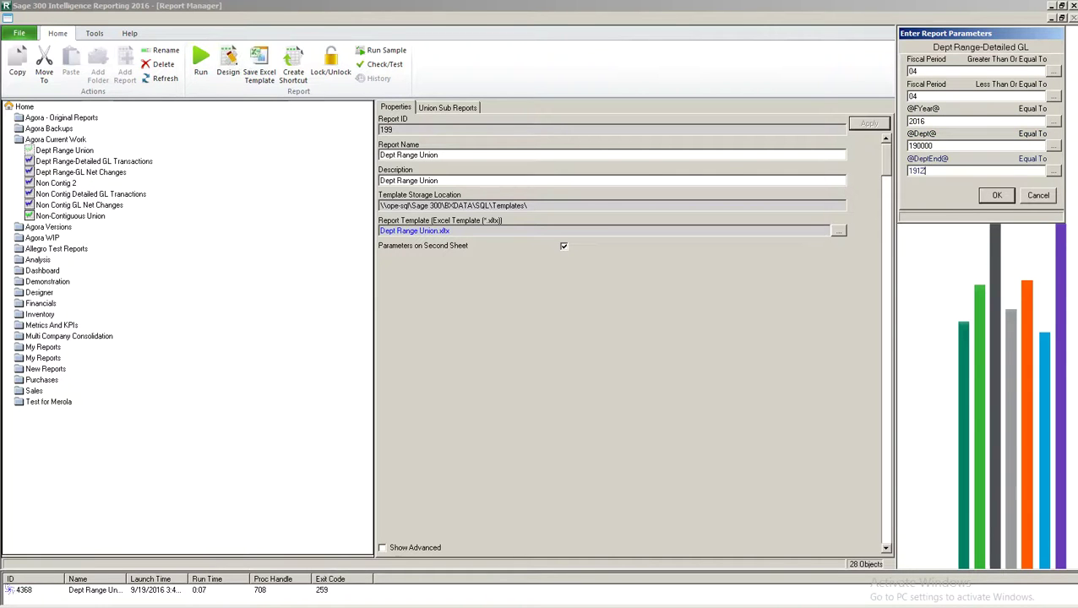
left_click(1002, 196)
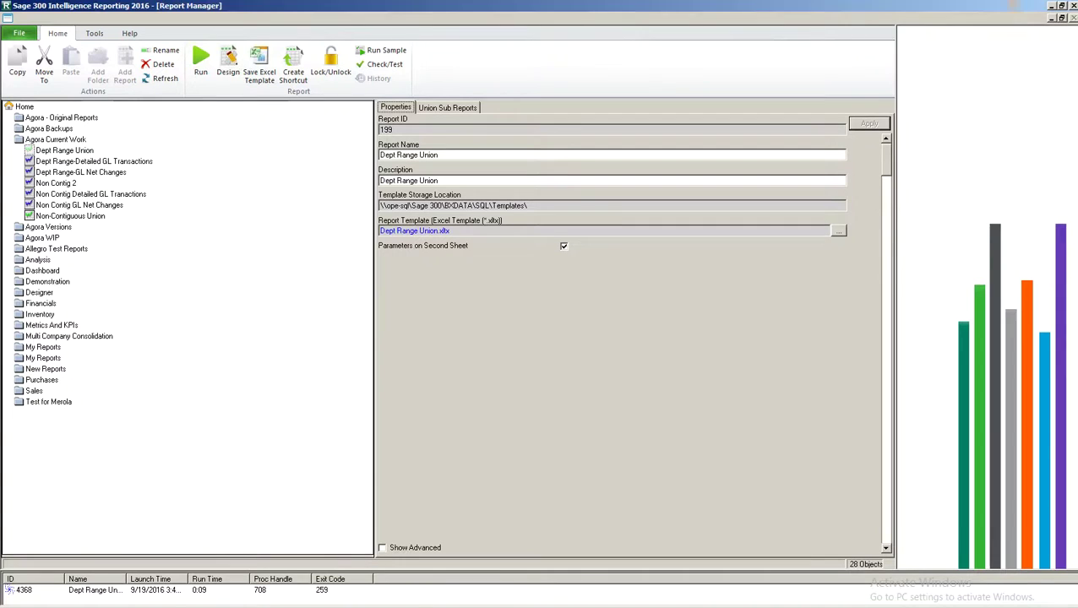